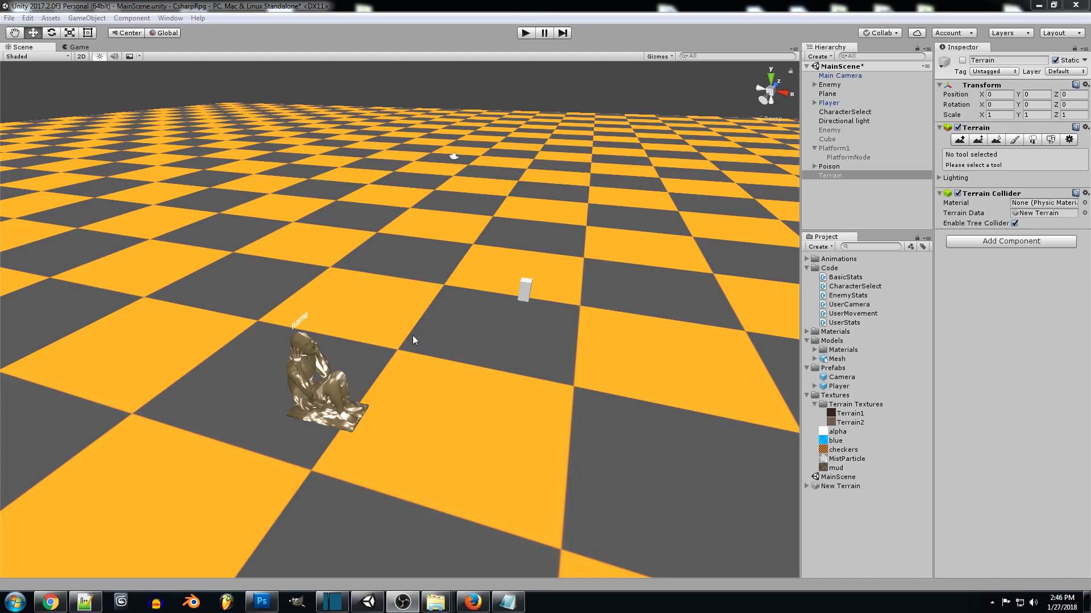
Activate the Terrain object and deactivate the checkered Plane so the terrain serves as the ground.
left_click(861, 175)
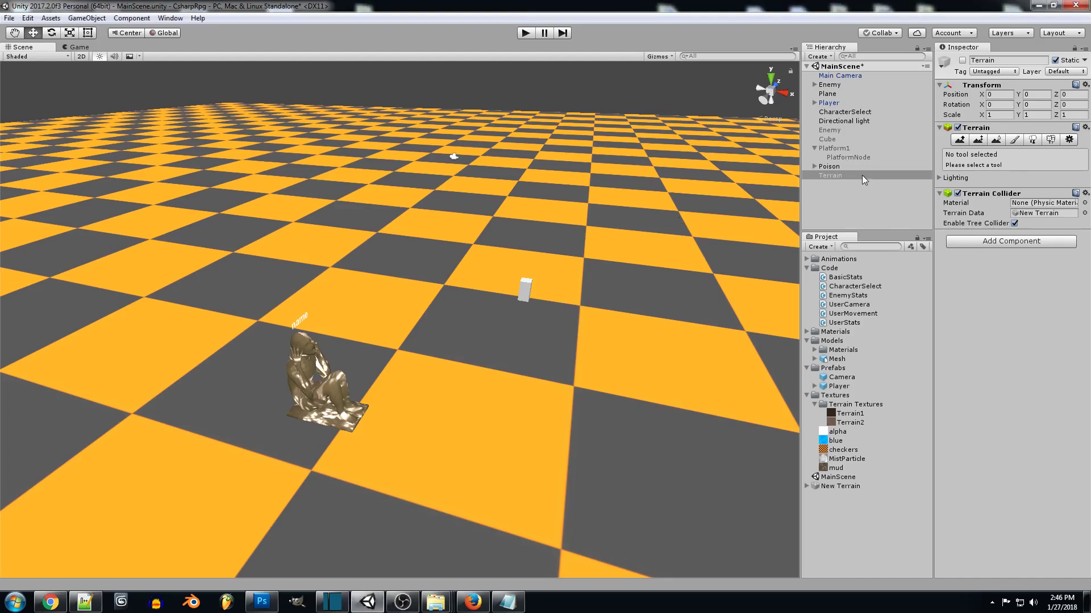
left_click(962, 60)
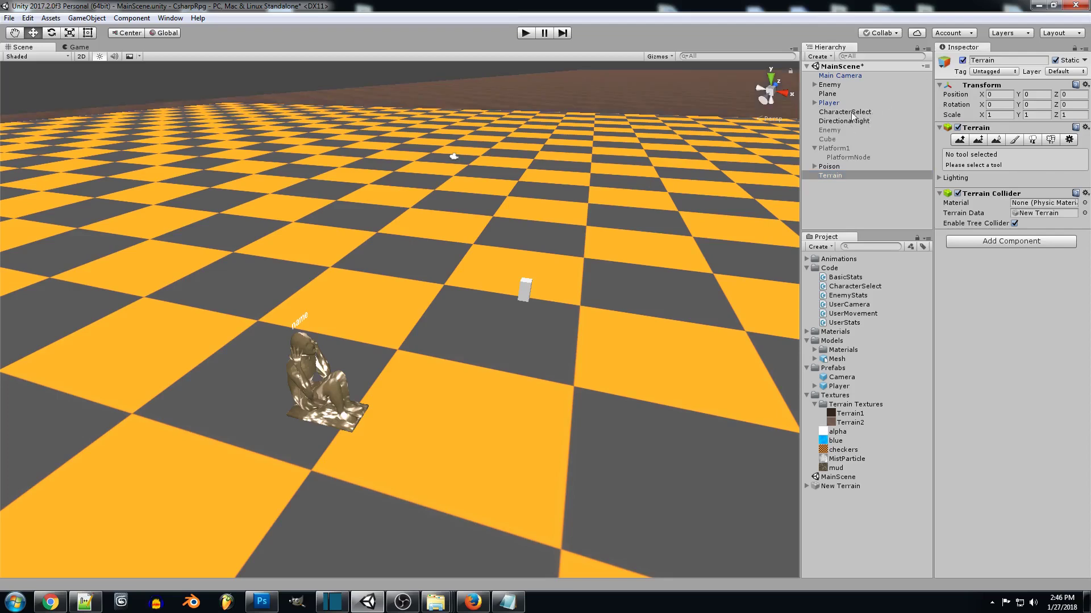
left_click(850, 95)
left_click(962, 60)
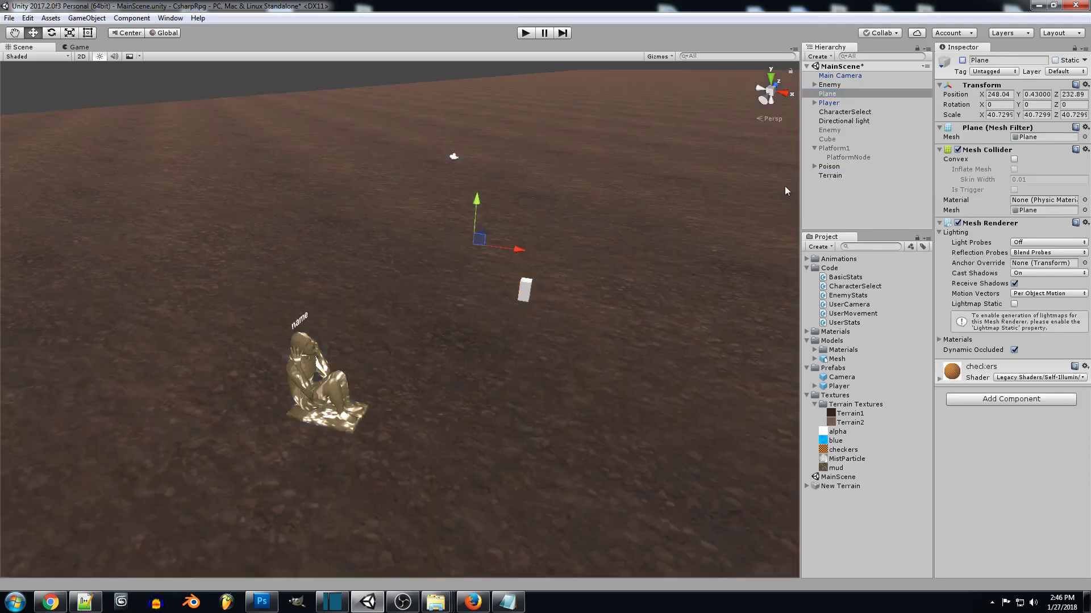
right_click_drag(506, 359, 536, 273)
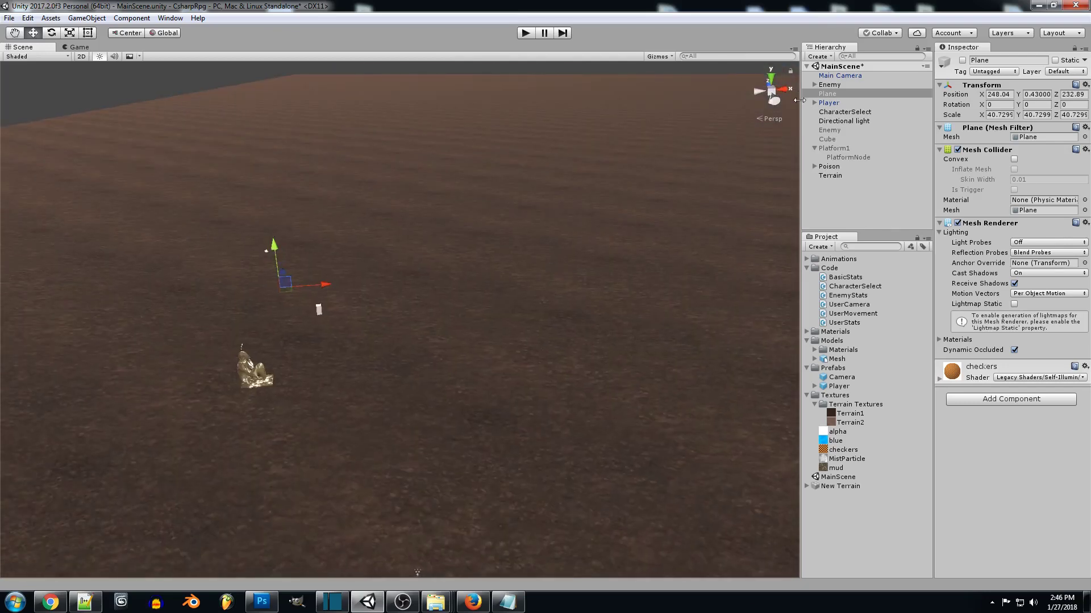
Review the terrain's settings, including pixel error, base map distance and the width, length, height and texture resolution values.
left_click(843, 176)
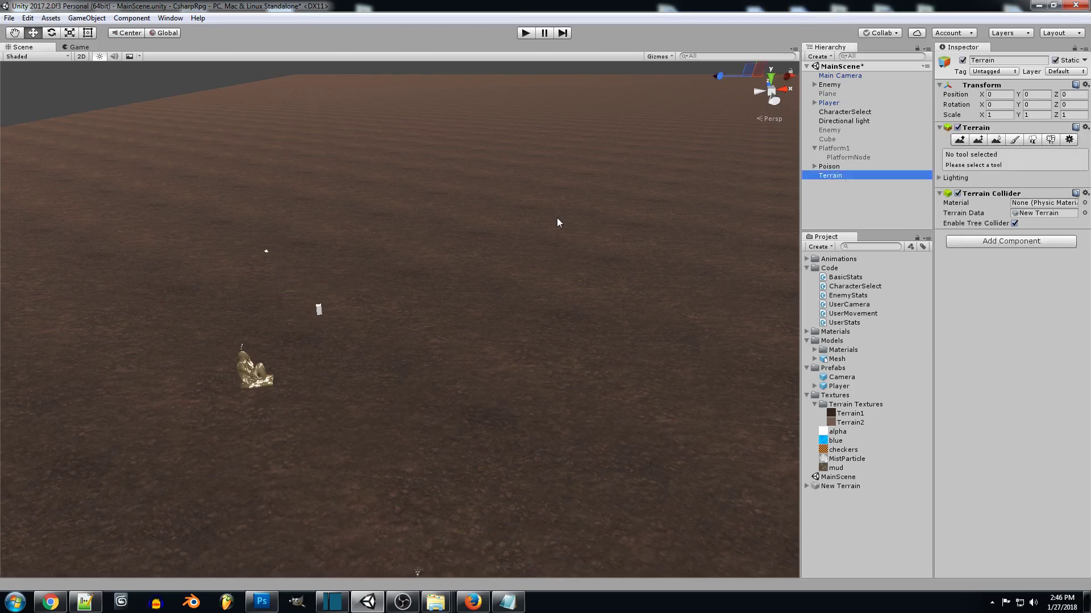
left_click(1069, 140)
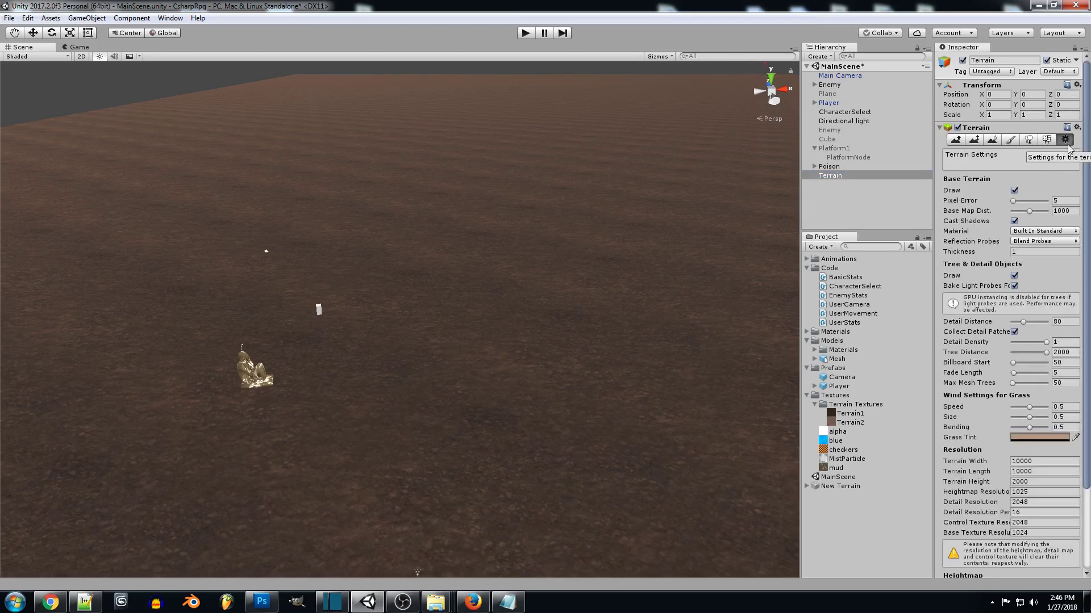
left_click(1070, 199)
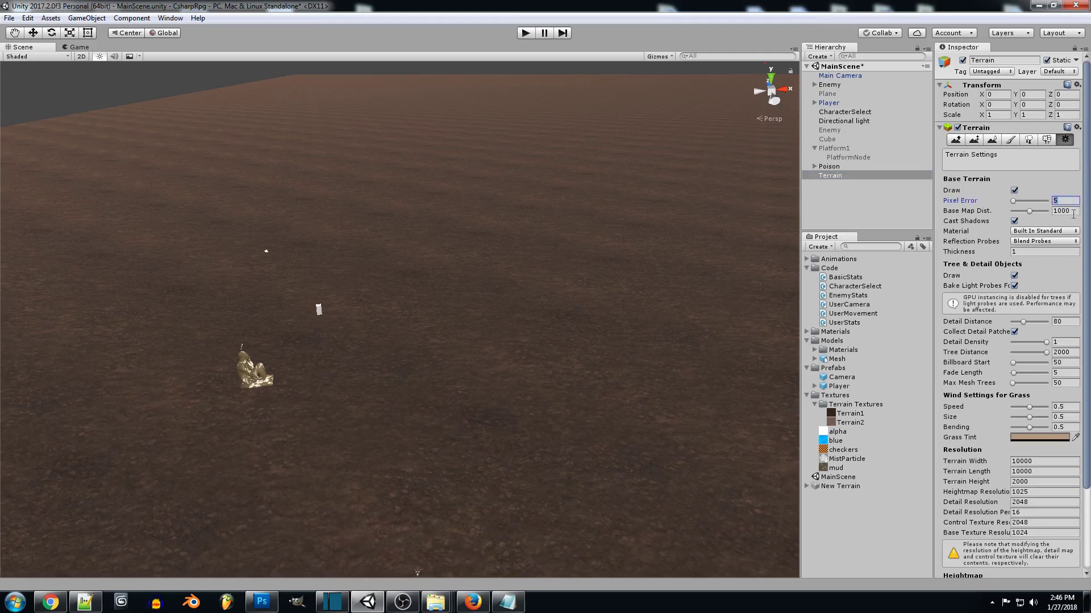
left_click(1072, 212)
scroll(992, 288, "down", 3)
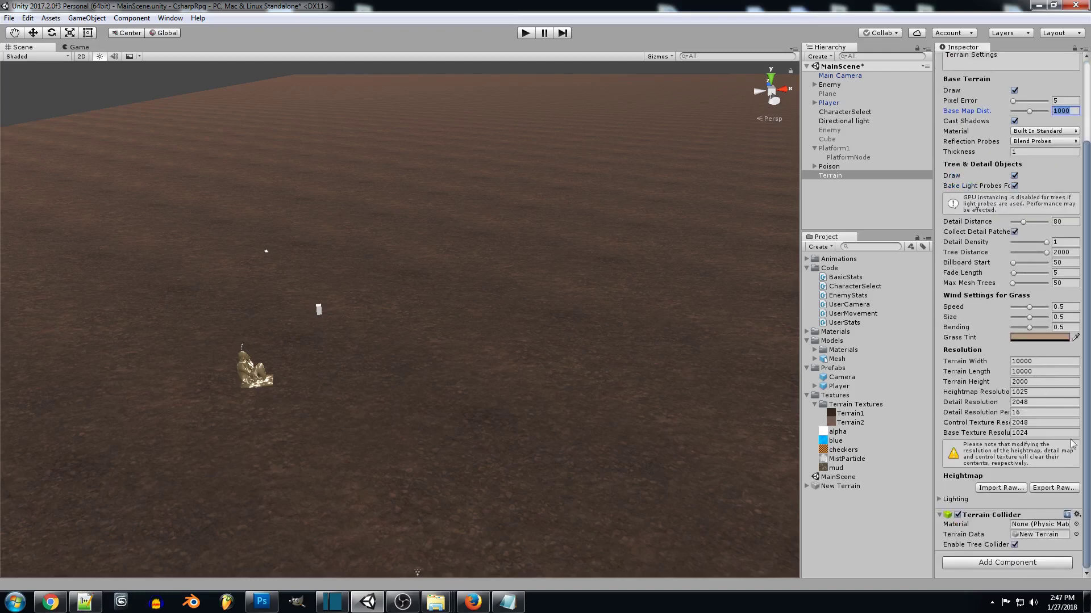
left_click(1038, 361)
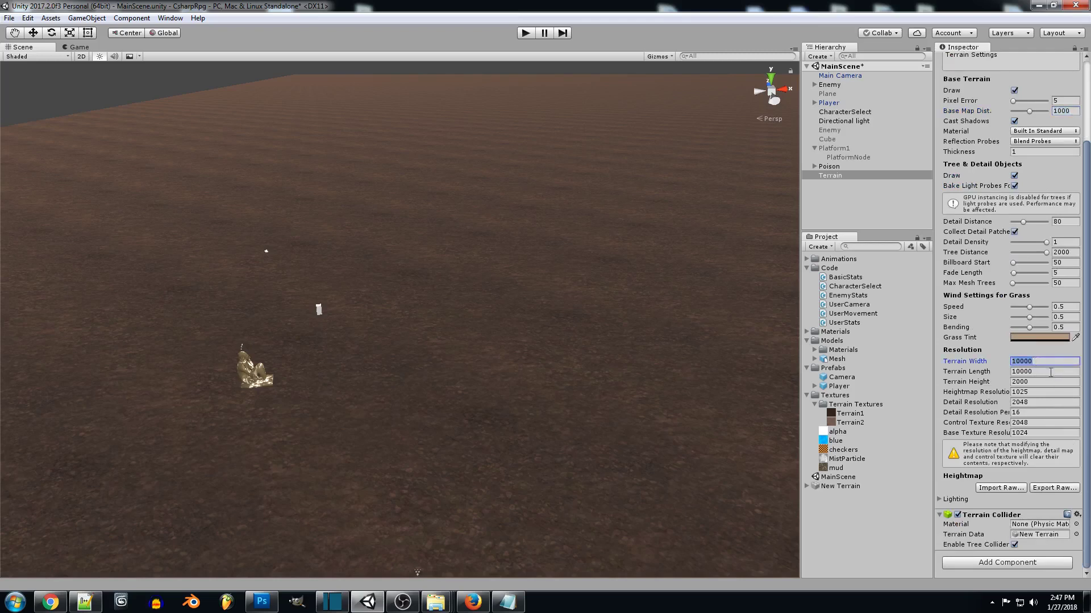
left_click_drag(521, 301, 551, 324, "alt")
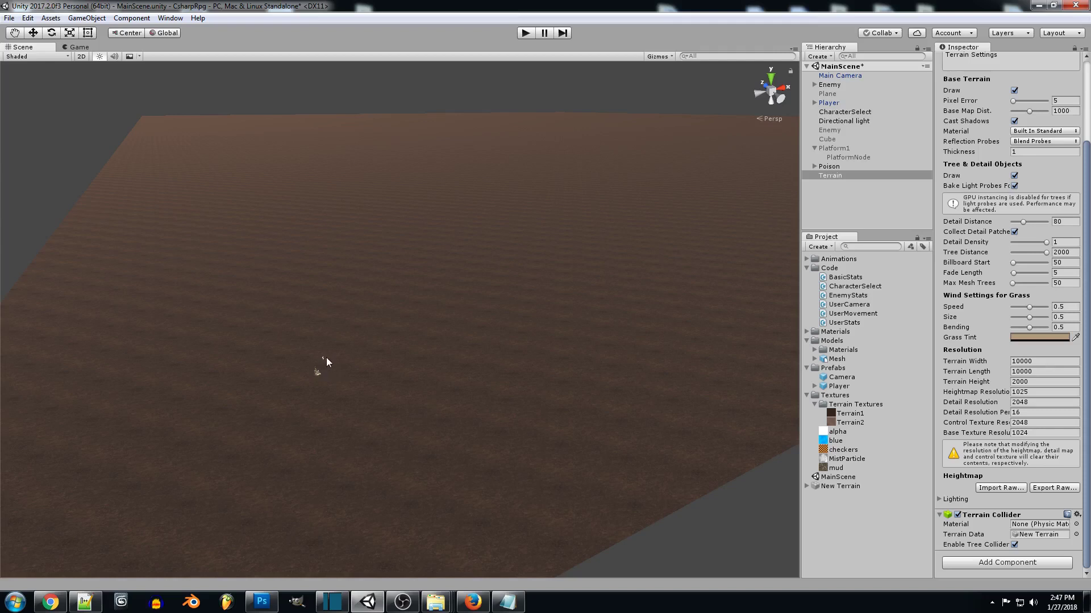
left_click_drag(446, 353, 472, 325, "alt")
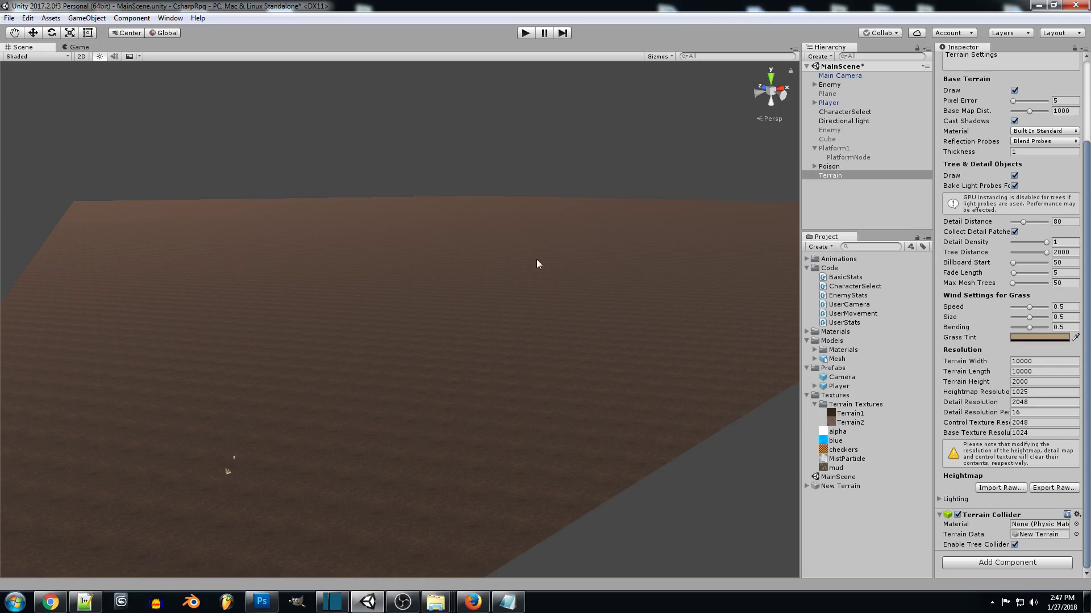
left_click_drag(582, 246, 525, 252, "alt")
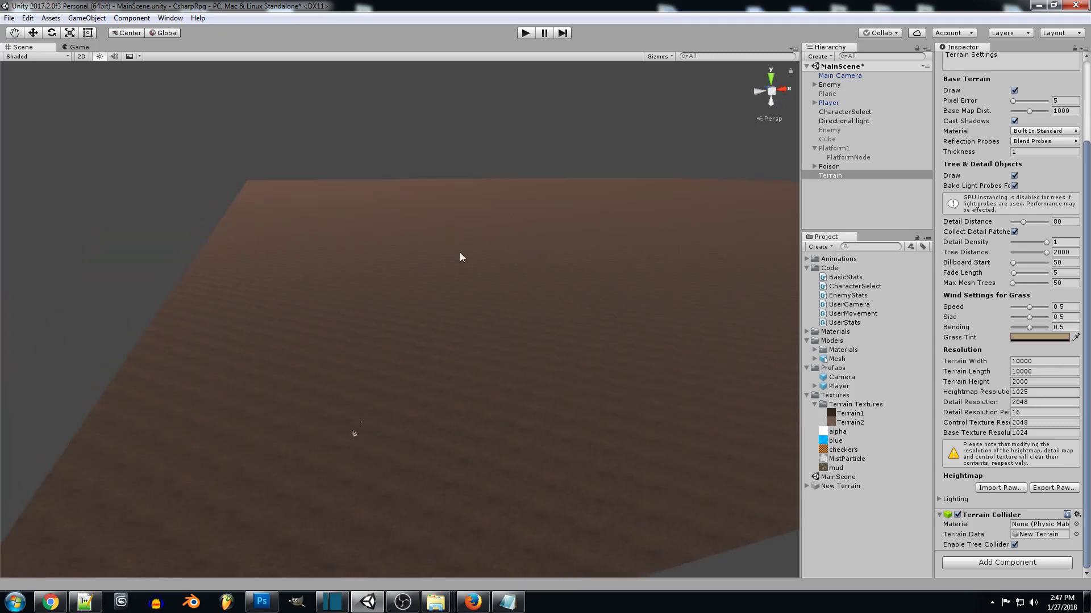
left_click_drag(424, 253, 392, 284, "alt")
left_click(1042, 382)
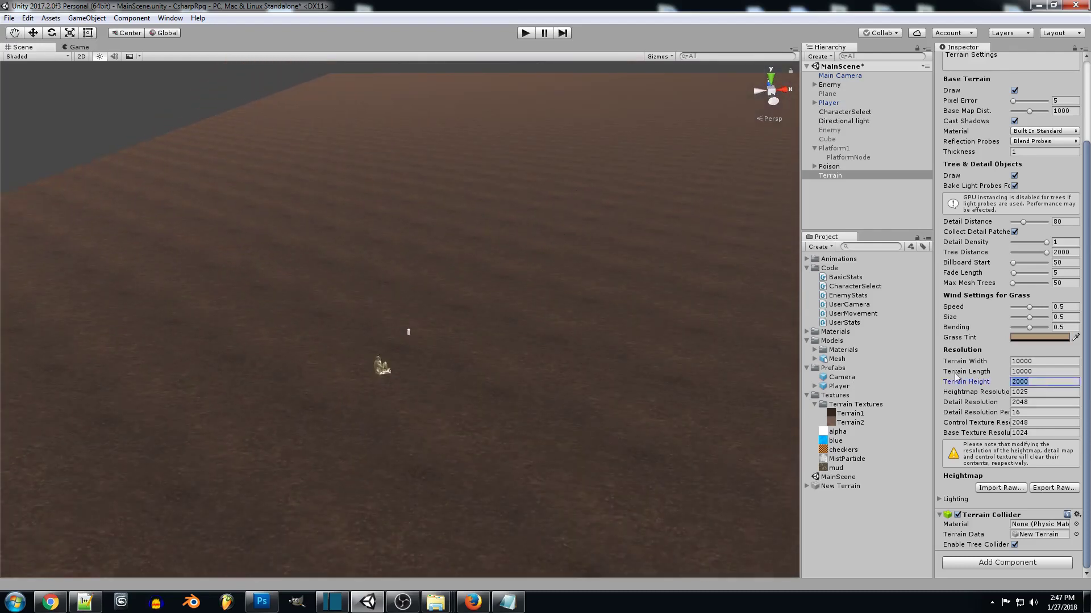
key("Tab")
key("Tab")
key("Tab")
key("Tab")
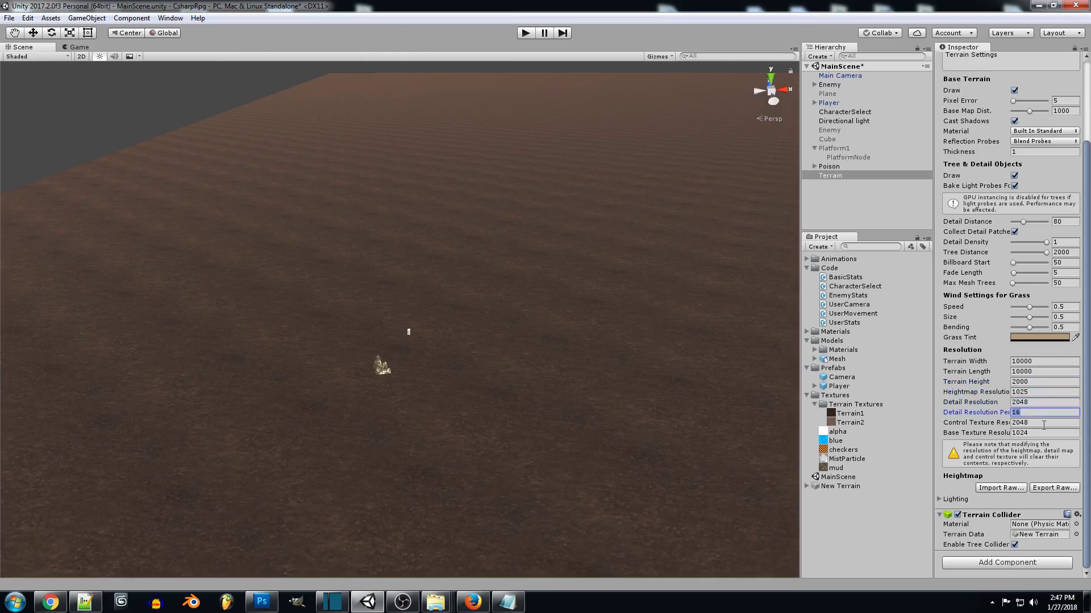
key("Tab")
scroll(969, 145, "up", 5)
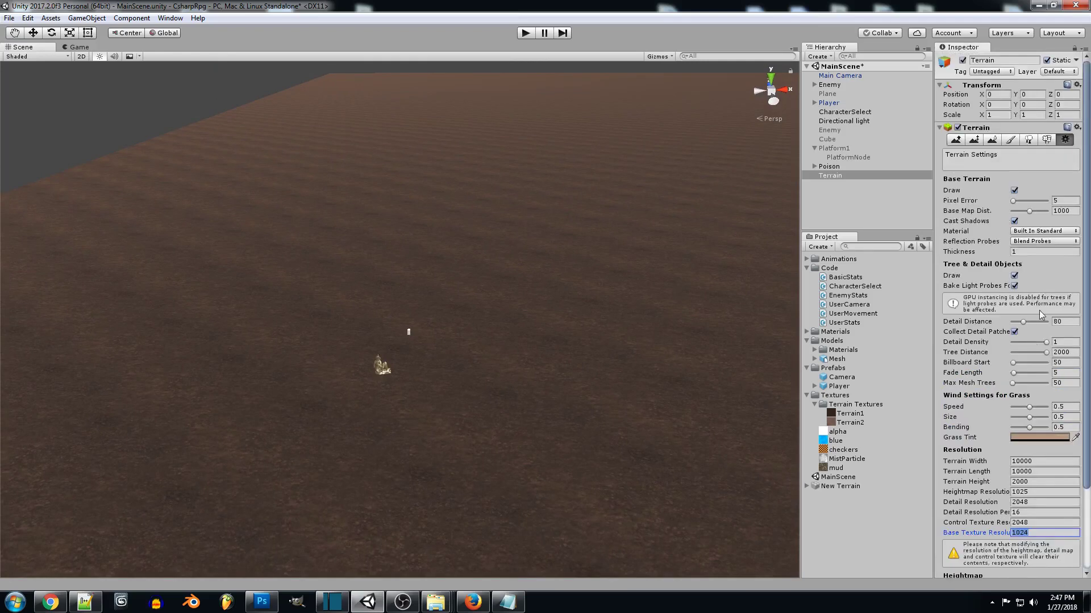
Try raising a narrow spike in the terrain with the Raise / Lower brush at size 1, and undo it.
left_click(956, 140)
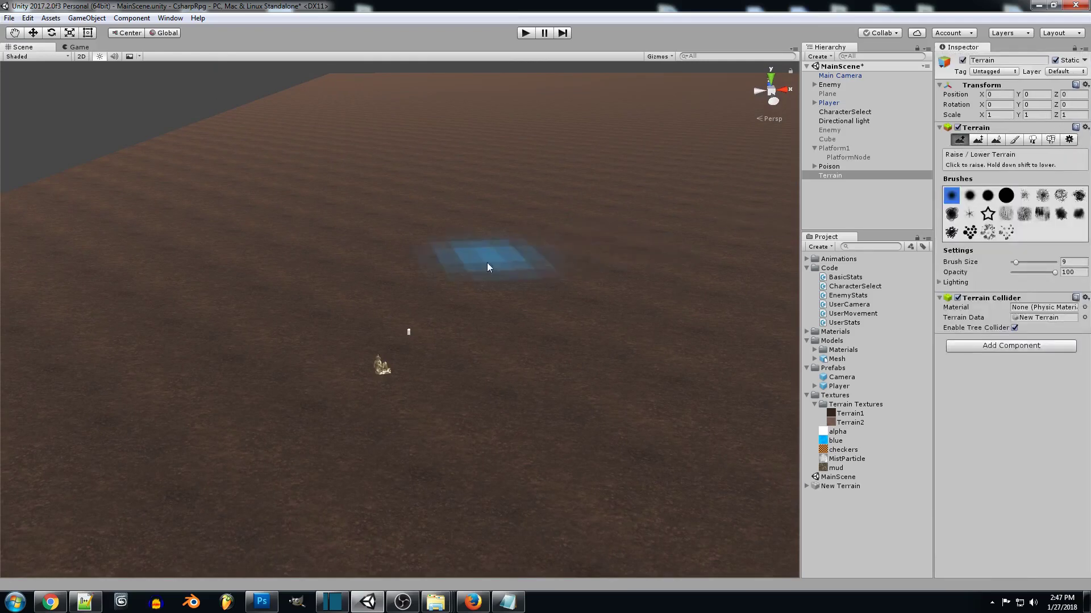
left_click_drag(1014, 262, 833, 262)
left_click(483, 319)
mouse_move(482, 319)
left_mouse_down("alt")
mouse_move(523, 365)
mouse_move(574, 338)
mouse_move(244, 332)
mouse_move(323, 354)
mouse_move(391, 296)
left_mouse_up("alt")
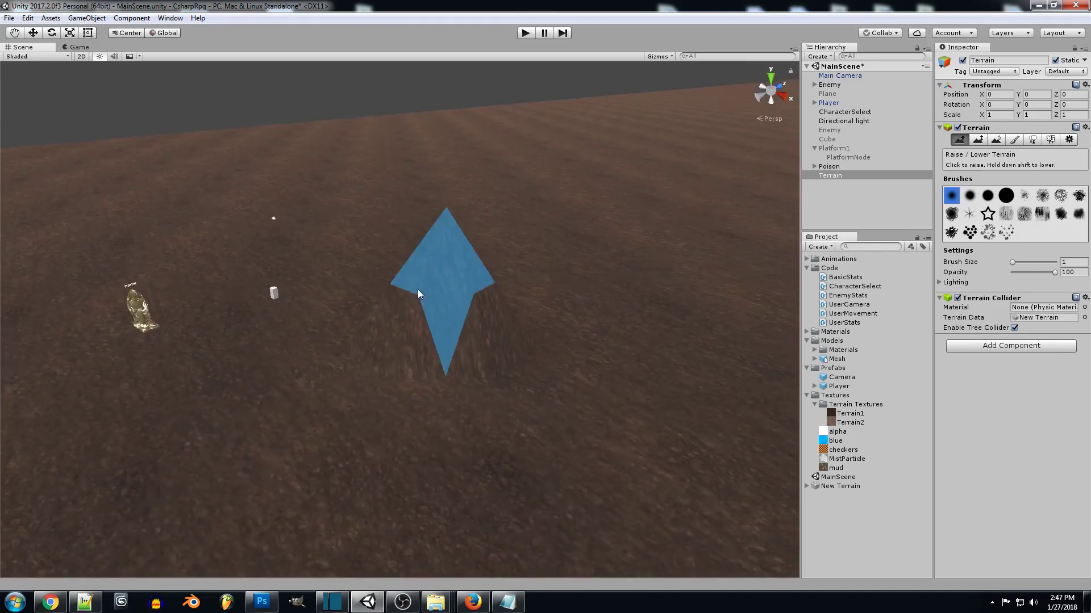
key("ctrl+z")
Set the Raise / Lower brush size to 12, try it on the ground east of the statue, and undo the trial strokes.
right_click_drag(531, 284, 619, 284)
left_click_drag(1012, 262, 1028, 263)
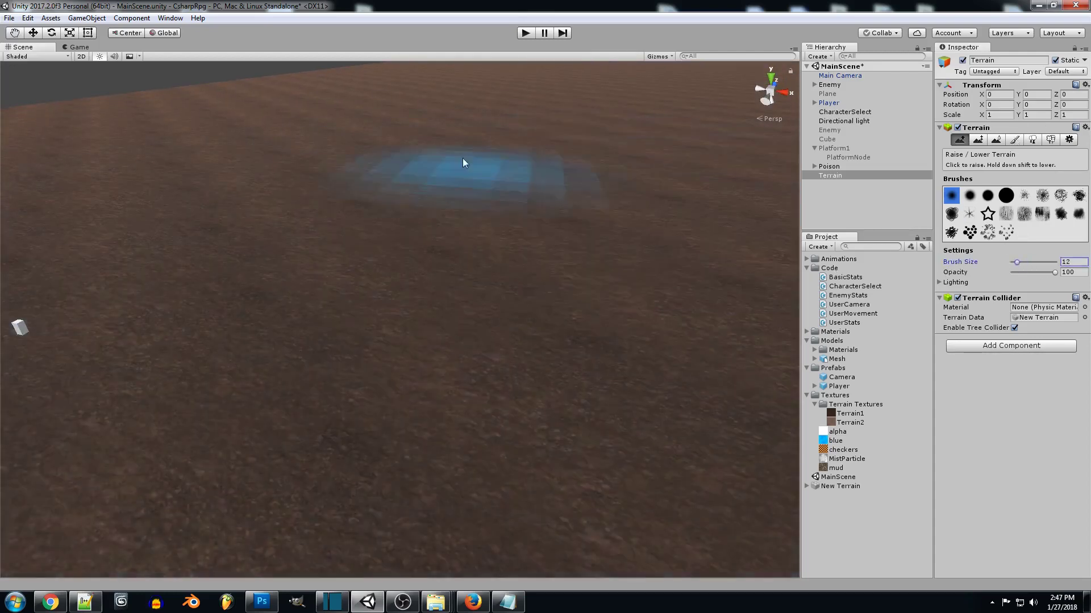
left_click(483, 257)
mouse_move(590, 127)
right_mouse_down()
mouse_move(619, 59)
mouse_move(592, 120)
right_mouse_up()
scroll(591, 120, "down", 2)
left_click(994, 140)
key("ctrl+z")
key("ctrl+z")
right_click_drag(664, 151, 653, 108)
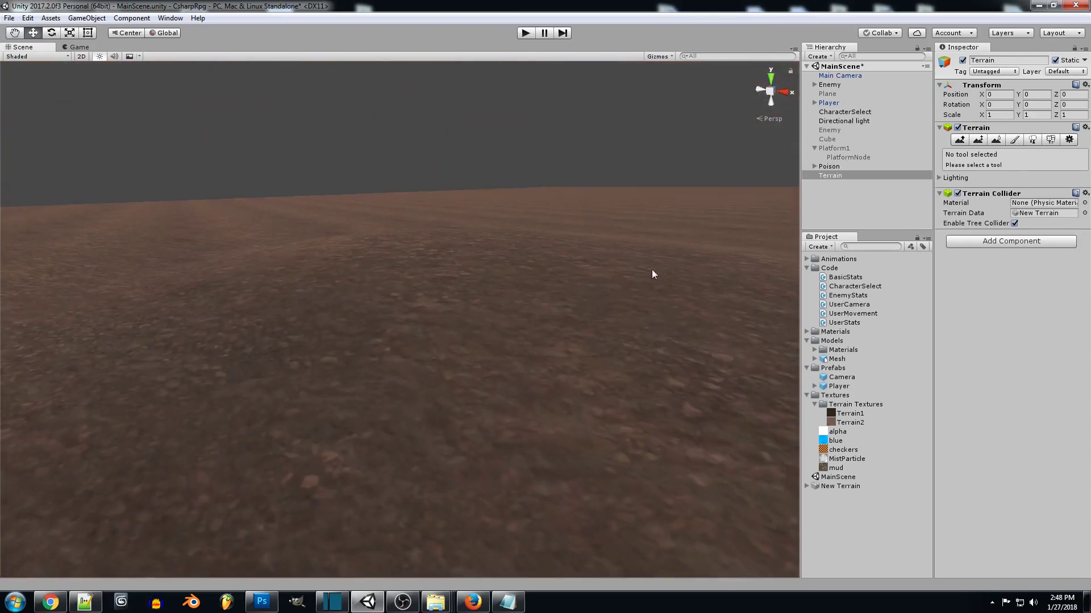
right_click_drag(637, 271, 531, 313)
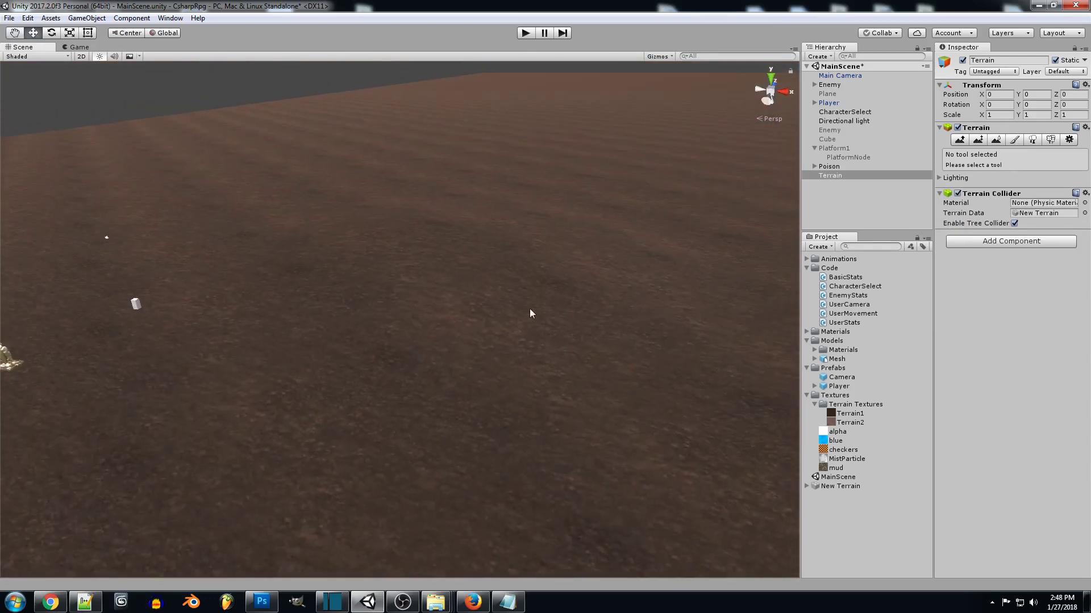
Inspect the size 12 raise brush against the statue on the terrain and recheck the terrain's resolution settings.
left_click(1014, 141)
left_click(959, 139)
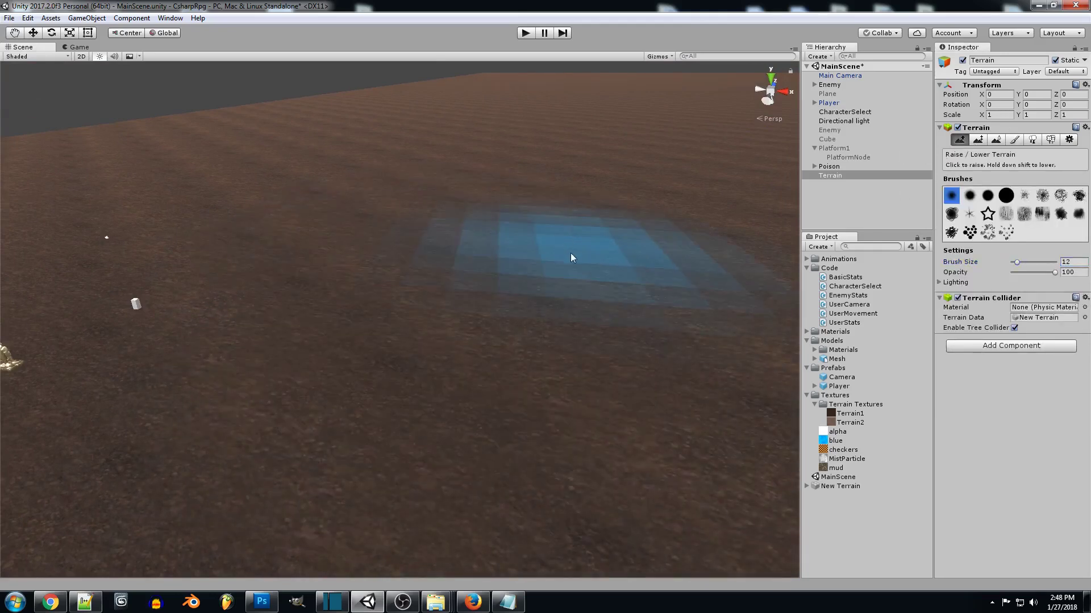
right_click_drag(570, 254, 540, 220)
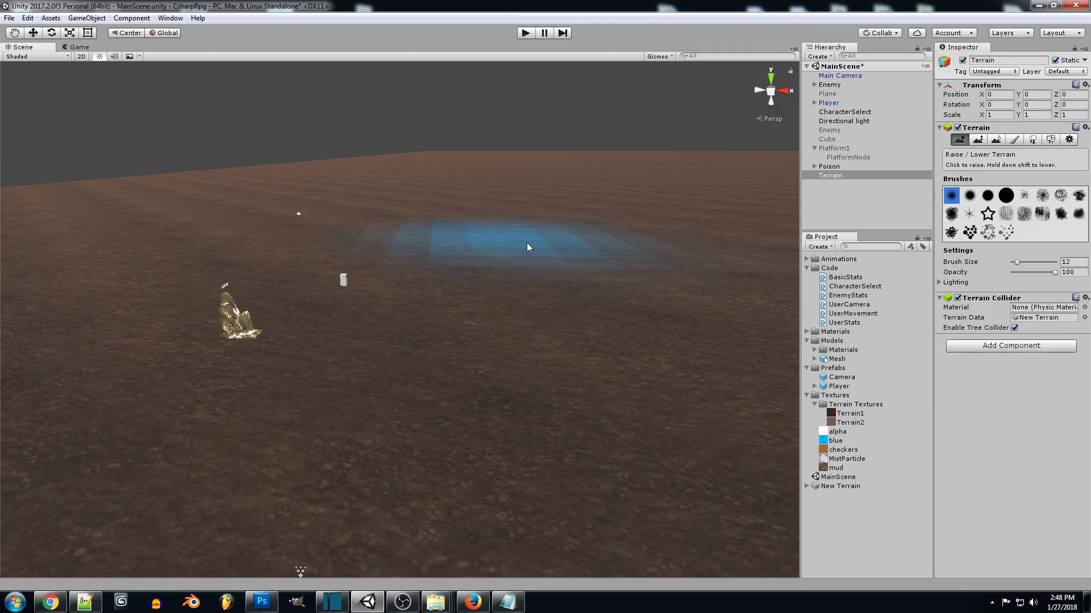
mouse_move(525, 243)
right_mouse_down()
mouse_move(536, 218)
mouse_move(511, 238)
mouse_move(487, 237)
mouse_move(492, 279)
mouse_move(489, 230)
mouse_move(490, 247)
mouse_move(450, 253)
mouse_move(631, 216)
mouse_move(446, 277)
mouse_move(554, 253)
right_mouse_up()
key("w")
key("s")
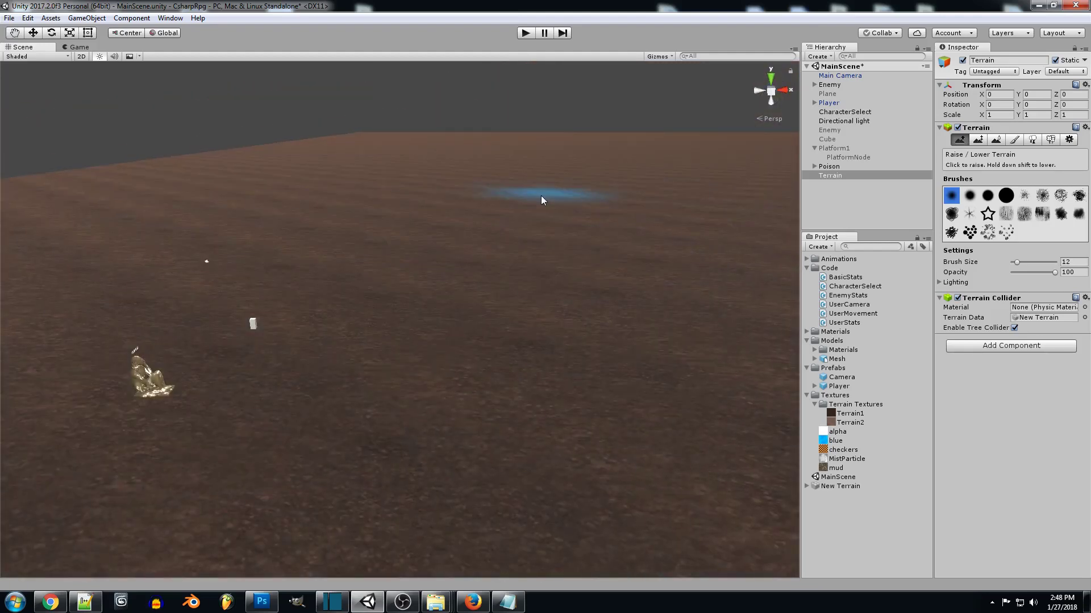
mouse_move(584, 194)
right_mouse_down()
mouse_move(513, 197)
mouse_move(670, 185)
mouse_move(644, 208)
mouse_move(417, 257)
right_mouse_up()
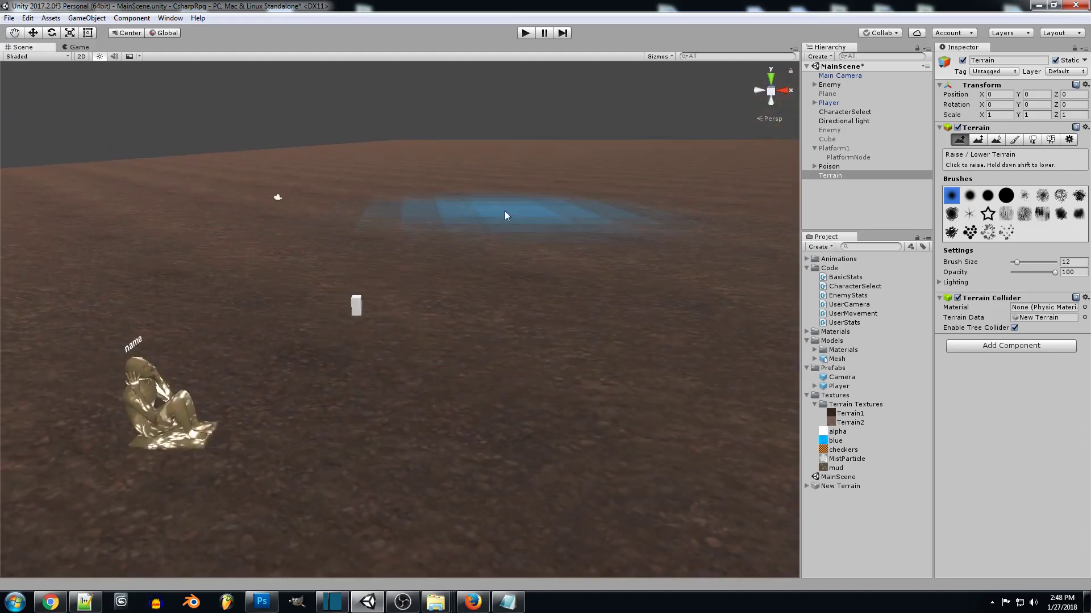
scroll(499, 217, "down", 3)
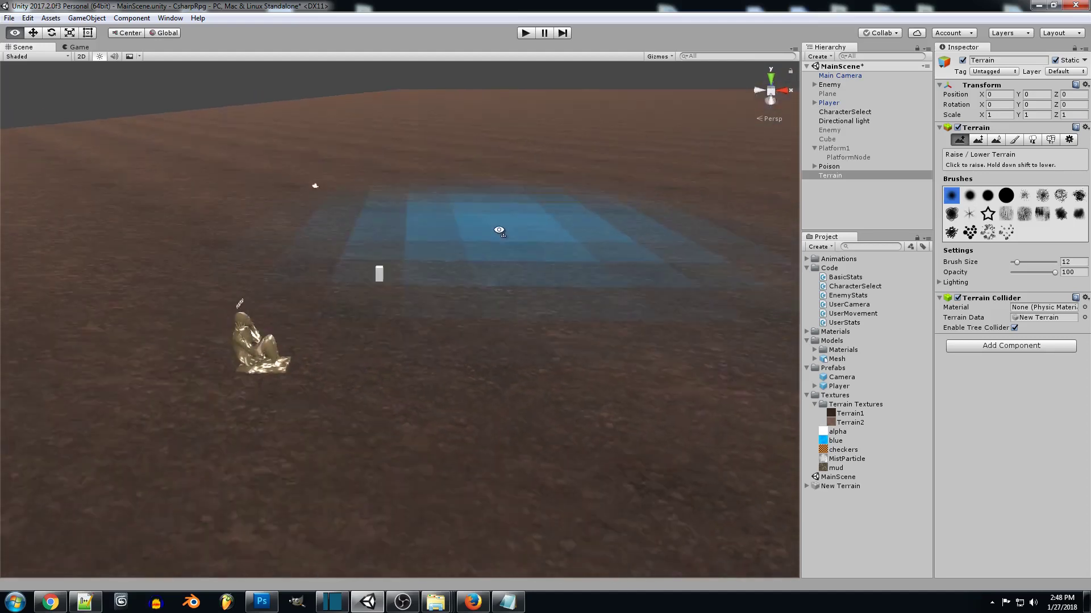
left_click(1069, 140)
scroll(1042, 165, "down", 5)
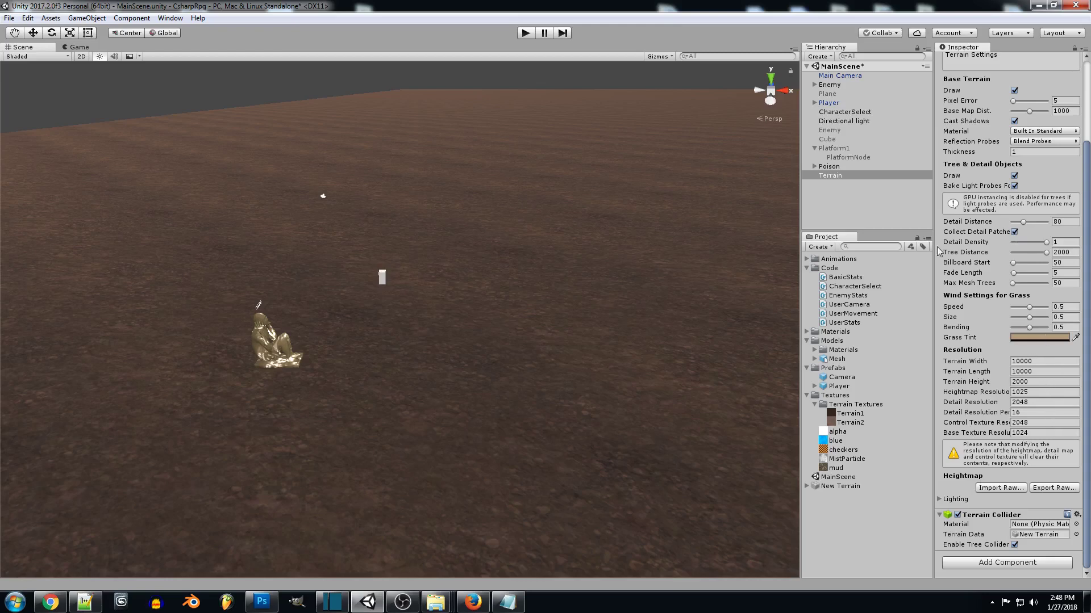
scroll(989, 233, "up", 10)
Raise several tall, steep peaks on the flat terrain beyond the statue with the Raise / Lower brush at size 12.
left_click(960, 140)
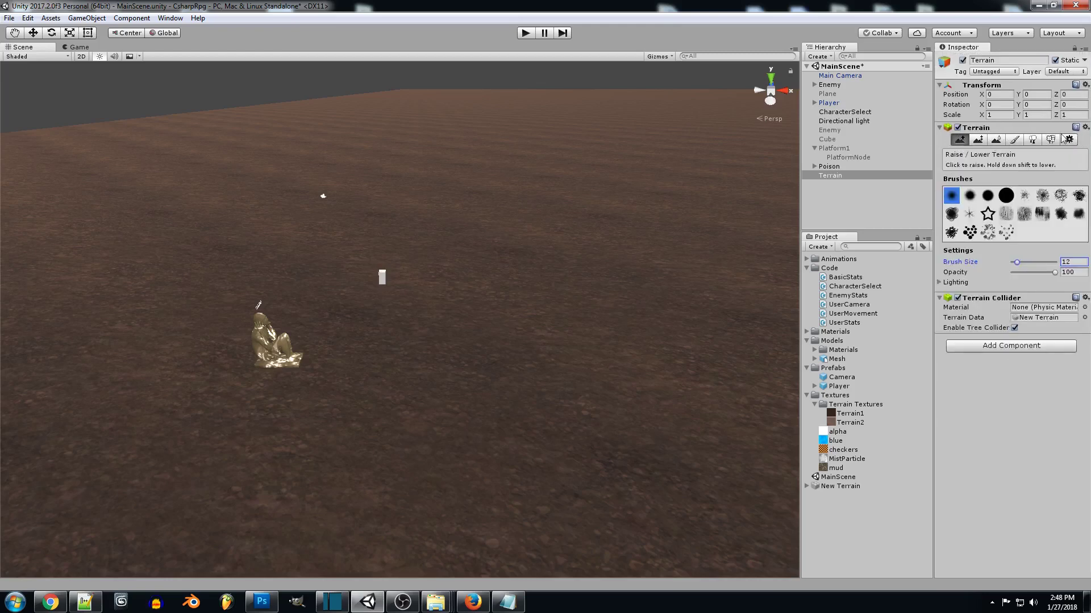
mouse_move(538, 200)
left_mouse_down("alt")
mouse_move(482, 192)
mouse_move(534, 188)
mouse_move(523, 140)
mouse_move(521, 215)
left_mouse_up("alt")
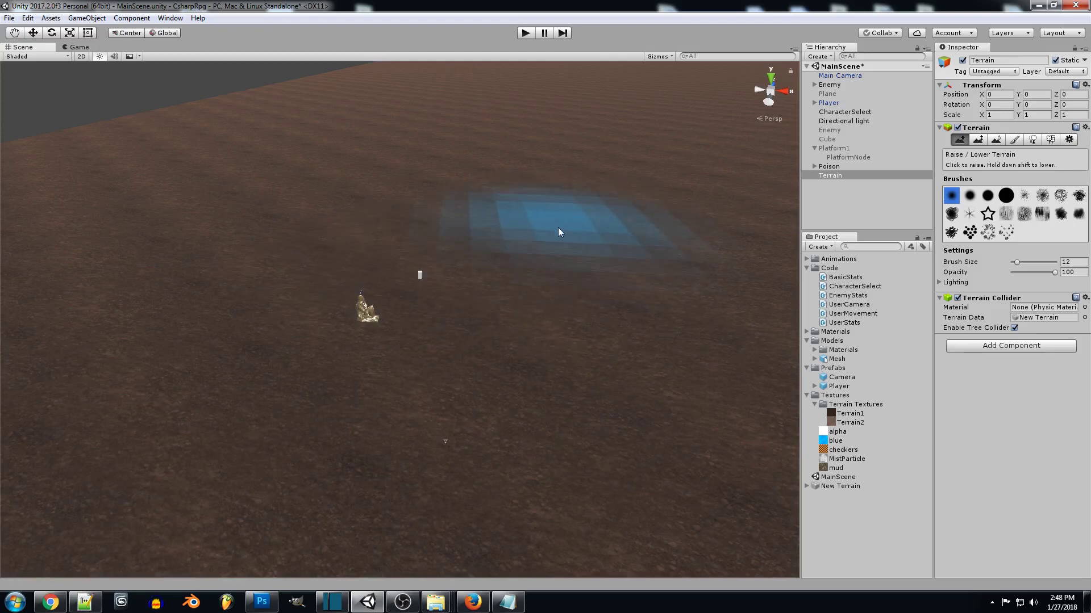
left_click_drag(559, 230, 591, 219, "alt")
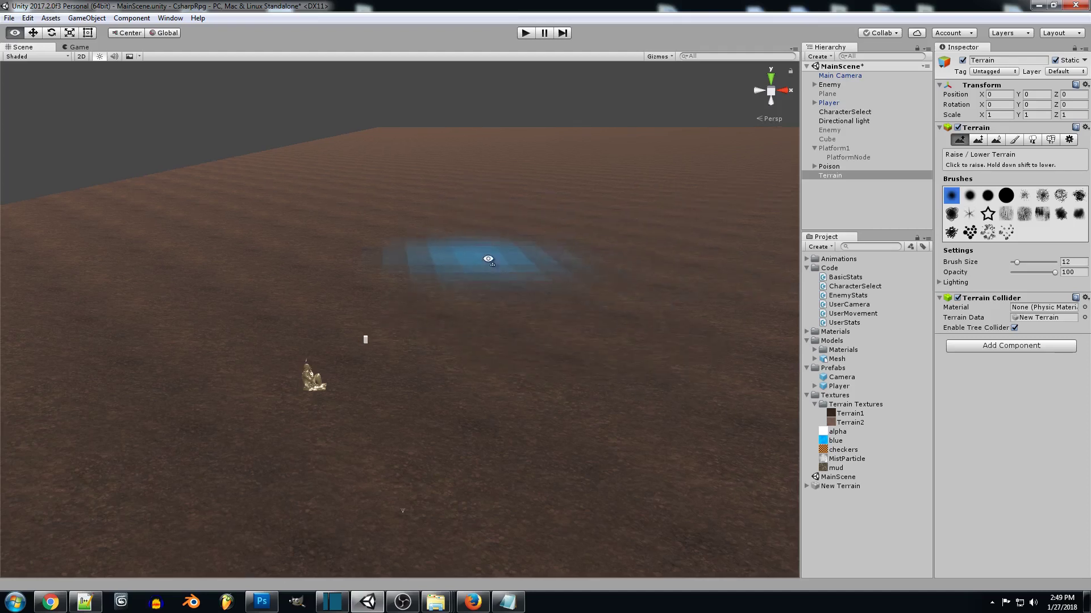
right_click_drag(487, 258, 505, 241)
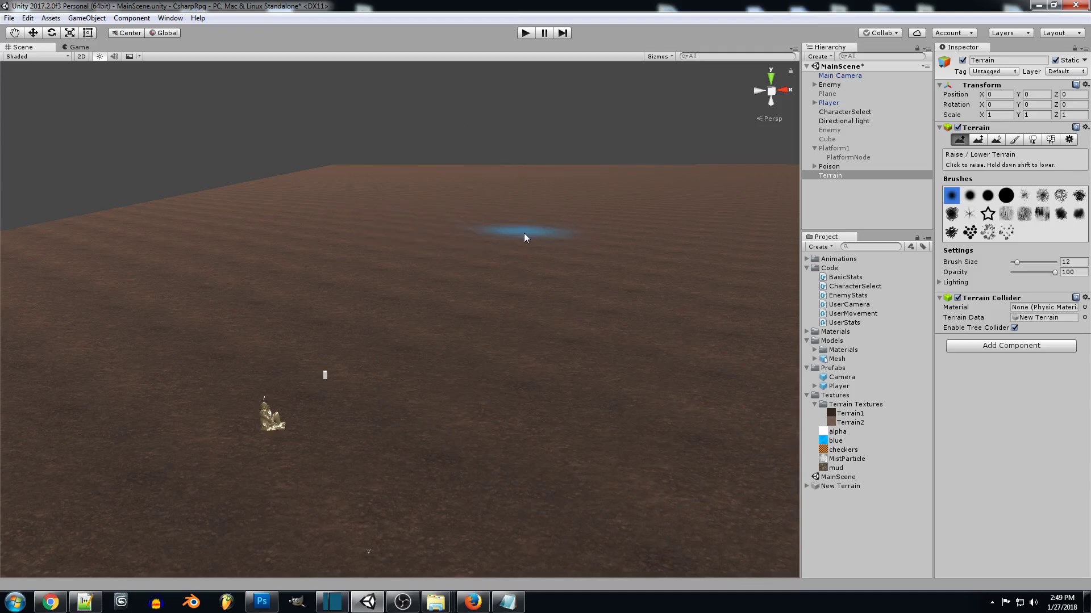
right_click_drag(530, 234, 414, 341)
left_click_drag(415, 338, 433, 263)
mouse_move(433, 263)
right_mouse_down()
mouse_move(365, 263)
mouse_move(345, 332)
mouse_move(314, 336)
mouse_move(472, 295)
mouse_move(500, 231)
right_mouse_up()
mouse_move(500, 231)
left_mouse_down()
mouse_move(560, 184)
mouse_move(580, 128)
left_mouse_up()
mouse_move(581, 129)
right_mouse_down()
mouse_move(525, 235)
mouse_move(545, 104)
mouse_move(526, 224)
mouse_move(522, 153)
mouse_move(485, 300)
mouse_move(489, 325)
mouse_move(390, 341)
mouse_move(487, 324)
mouse_move(500, 340)
mouse_move(941, 161)
right_mouse_up()
Sample a Paint Height target of about 170.5 from the tallest peak's side and paint level ground toward the smaller peak.
left_click(977, 140)
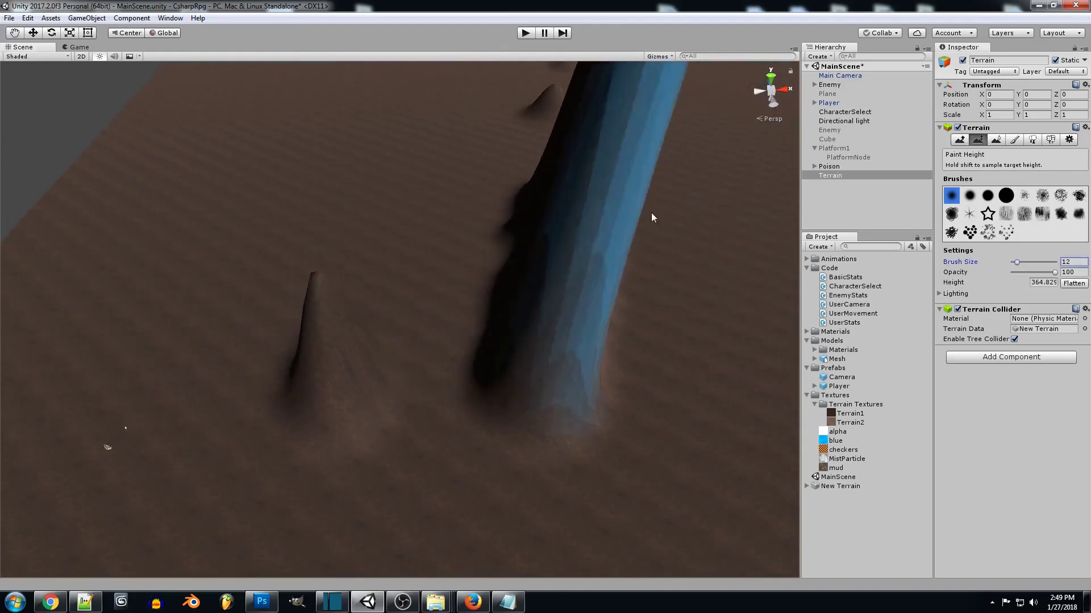
left_click(547, 238, "shift")
mouse_move(540, 245)
left_mouse_down()
mouse_move(485, 291)
mouse_move(484, 206)
mouse_move(429, 253)
mouse_move(427, 219)
left_mouse_up()
Set the Paint Height brush size to 88 and paint a broad plateau around the tall peaks at the sampled height.
left_click_drag(1017, 263, 1050, 262)
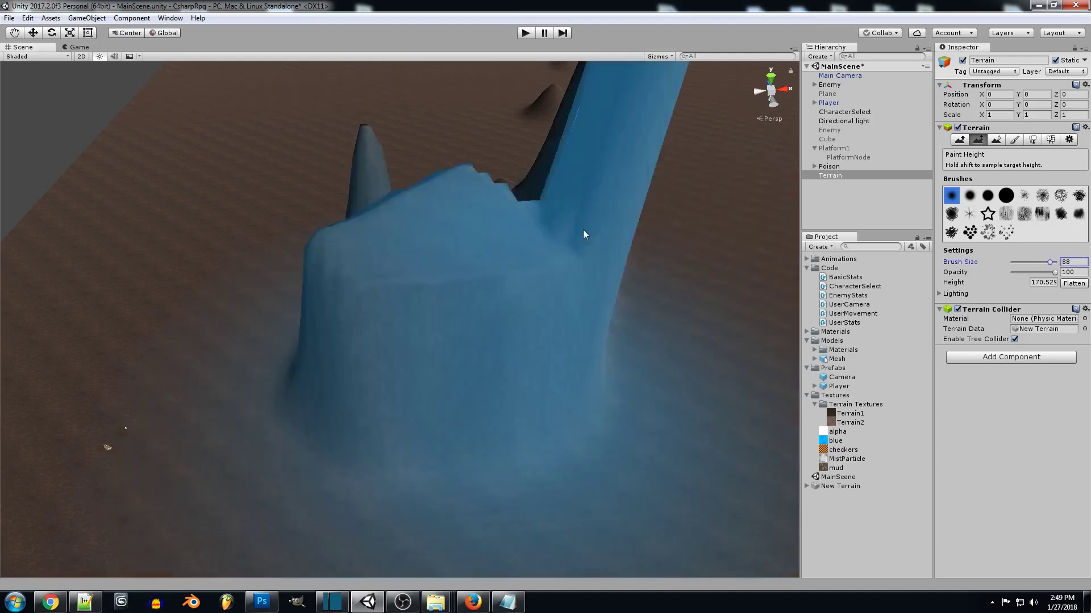
scroll(583, 230, "up", 5)
mouse_move(603, 133)
left_mouse_down("alt")
mouse_move(390, 189)
mouse_move(483, 194)
mouse_move(577, 219)
mouse_move(859, 204)
mouse_move(728, 266)
mouse_move(745, 297)
mouse_move(477, 234)
mouse_move(482, 153)
mouse_move(499, 183)
mouse_move(431, 202)
mouse_move(448, 202)
mouse_move(450, 147)
mouse_move(340, 162)
mouse_move(332, 95)
mouse_move(270, 152)
mouse_move(294, 100)
mouse_move(287, 197)
mouse_move(423, 192)
mouse_move(382, 229)
mouse_move(539, 265)
mouse_move(523, 262)
mouse_move(586, 209)
mouse_move(555, 95)
mouse_move(570, 89)
mouse_move(486, 66)
mouse_move(280, 55)
mouse_move(358, 121)
left_mouse_up("alt")
right_click_drag(406, 164, 408, 128)
mouse_move(407, 128)
left_mouse_down()
mouse_move(338, 104)
mouse_move(237, 174)
mouse_move(288, 151)
mouse_move(281, 142)
mouse_move(360, 92)
mouse_move(328, 118)
mouse_move(552, 165)
mouse_move(478, 116)
mouse_move(334, 98)
left_mouse_up()
right_click_drag(445, 136, 572, 105)
right_click_drag(568, 341, 450, 340)
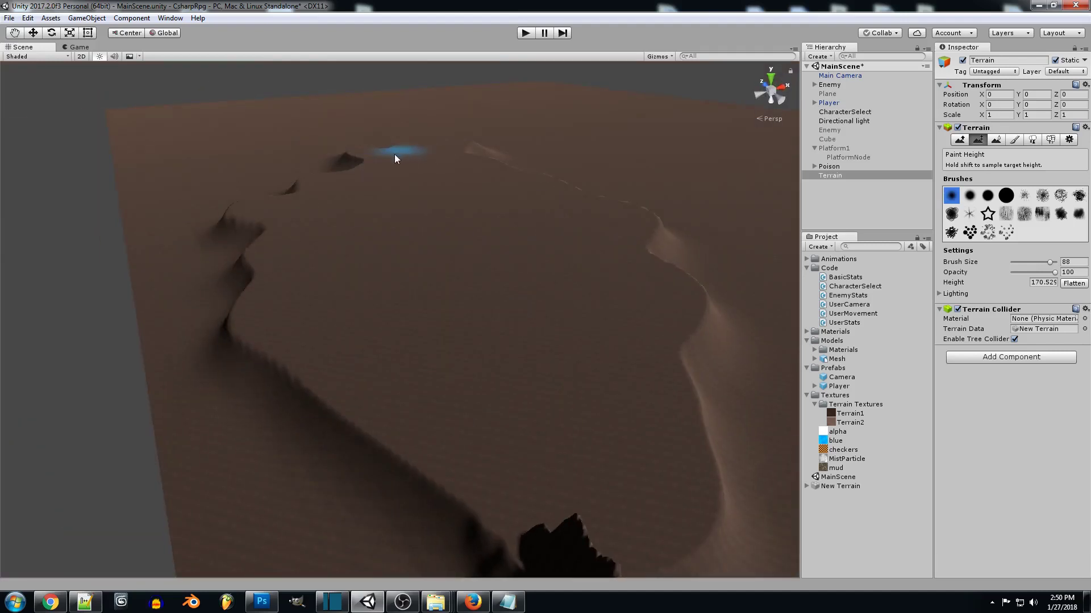
Widen the plateau with Paint Height by filling in the notches along its far edge and far corners.
left_click_drag(314, 139, 294, 150)
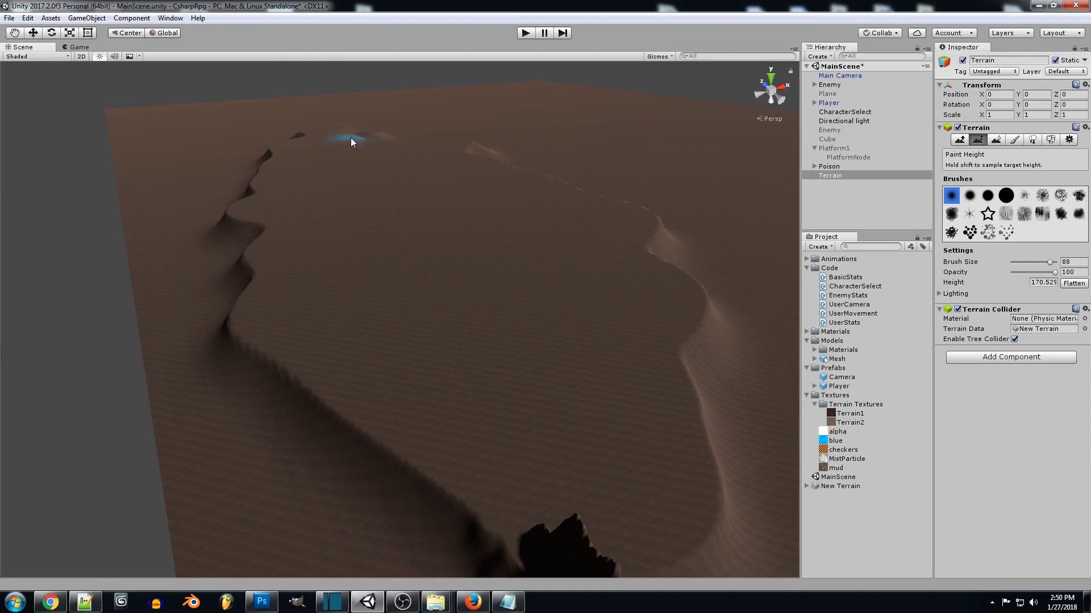
mouse_move(385, 146)
left_mouse_down()
mouse_move(450, 138)
mouse_move(380, 141)
left_mouse_up()
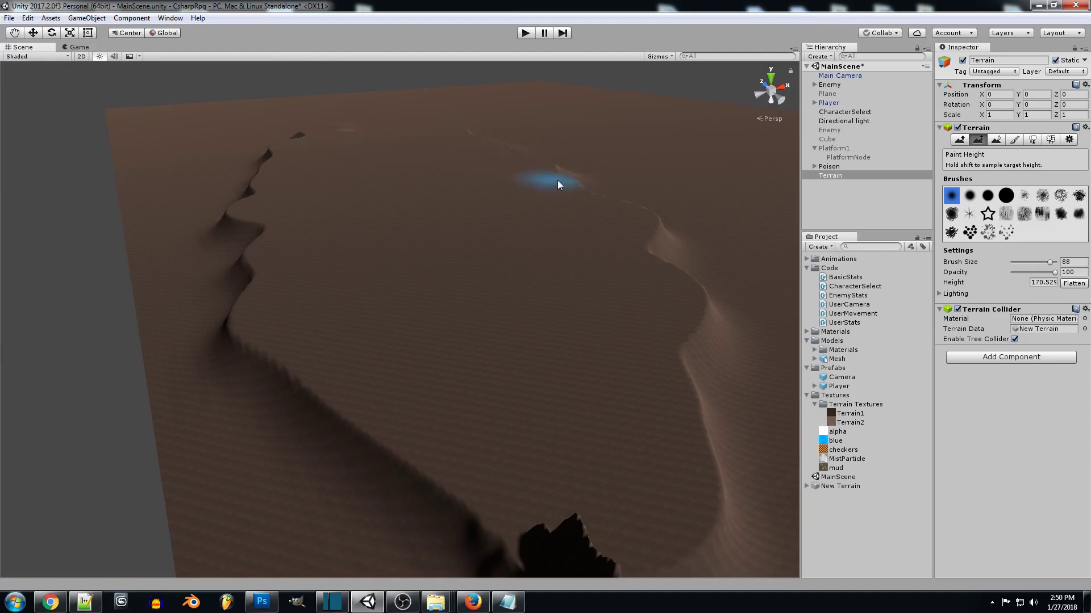
mouse_move(521, 163)
left_mouse_down()
mouse_move(598, 178)
mouse_move(599, 193)
mouse_move(565, 184)
left_mouse_up()
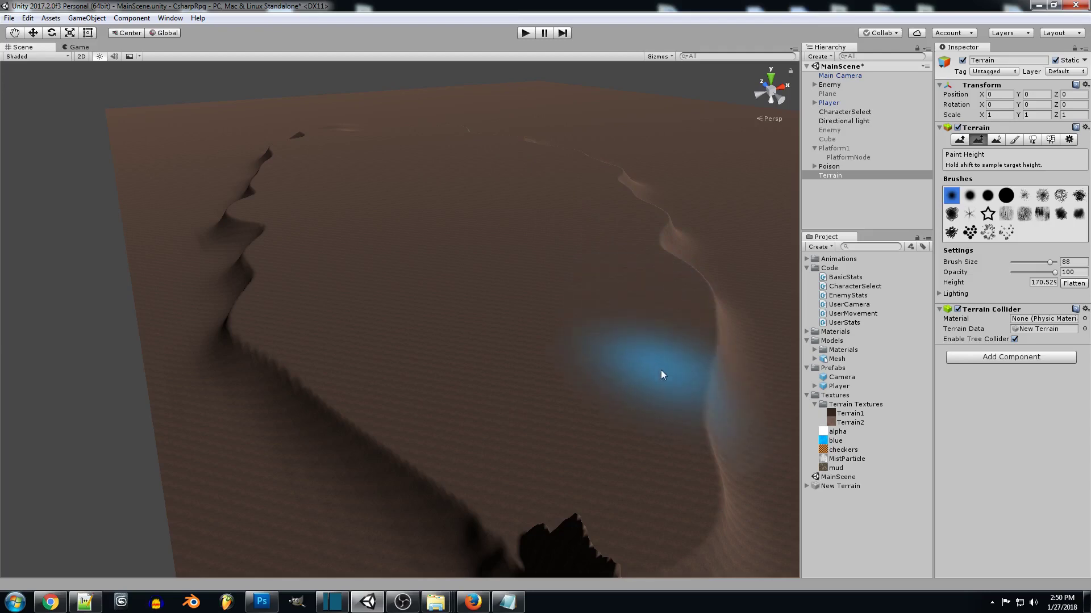
Move Poison, Directional light, CharacterSelect, Player, Enemy and Main Camera together up onto the surface of the raised plateau.
mouse_move(660, 369)
left_mouse_down("alt")
mouse_move(626, 307)
mouse_move(660, 369)
mouse_move(844, 369)
mouse_move(807, 341)
mouse_move(684, 304)
mouse_move(616, 239)
mouse_move(690, 203)
mouse_move(625, 158)
mouse_move(599, 173)
mouse_move(131, 222)
left_mouse_up("alt")
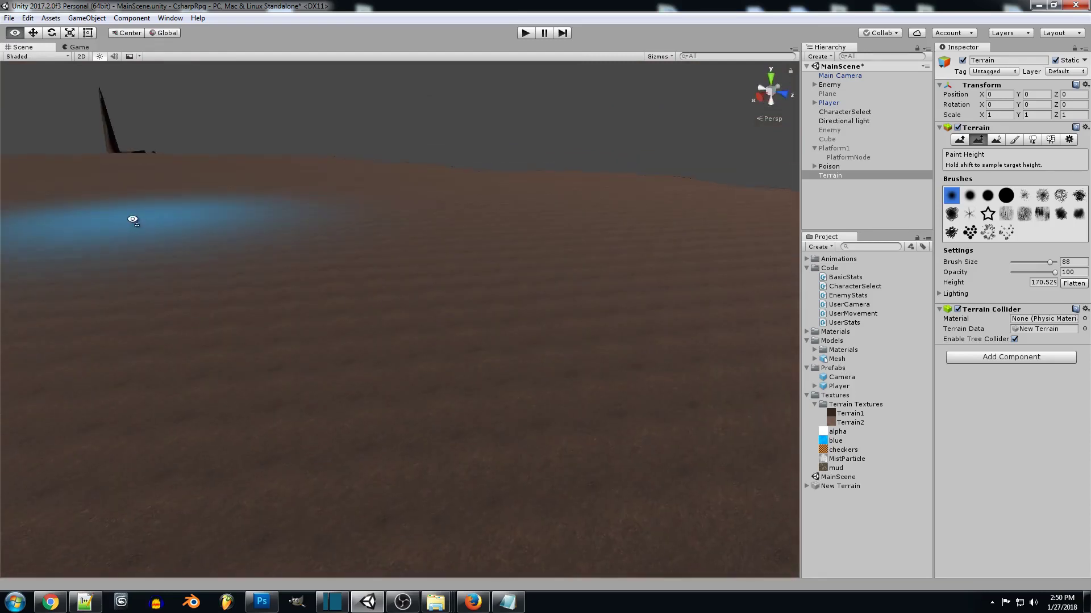
left_click(842, 167)
left_click(844, 121, "ctrl")
left_click(844, 112, "ctrl")
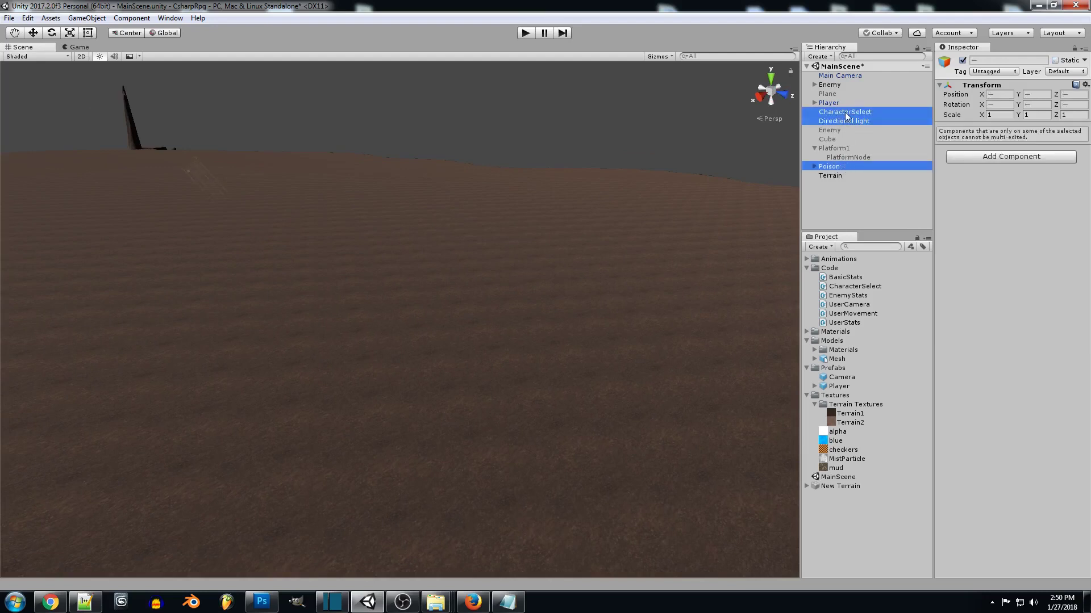
left_click(841, 103, "ctrl")
left_click(841, 84, "ctrl")
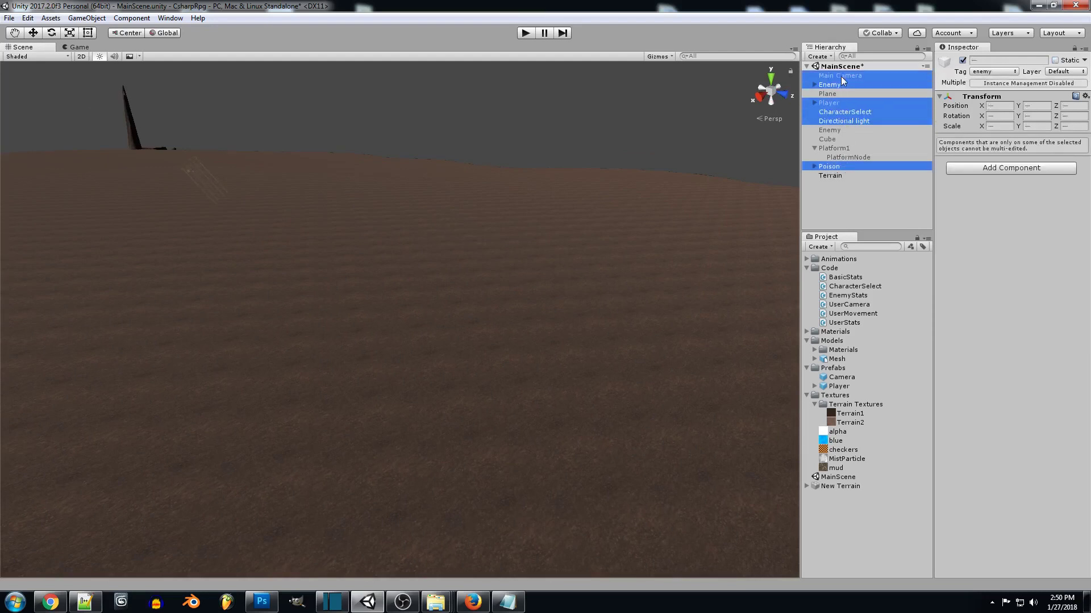
left_click(840, 76, "ctrl")
key("w")
left_click_drag(317, 239, 492, 270)
right_click_drag(491, 269, 553, 280)
left_click_drag(459, 244, 315, 296)
right_click_drag(315, 296, 228, 313)
left_click_drag(298, 316, 343, 215)
left_click_drag(356, 275, 303, 232, "alt")
key("w")
right_click_drag(304, 231, 417, 192)
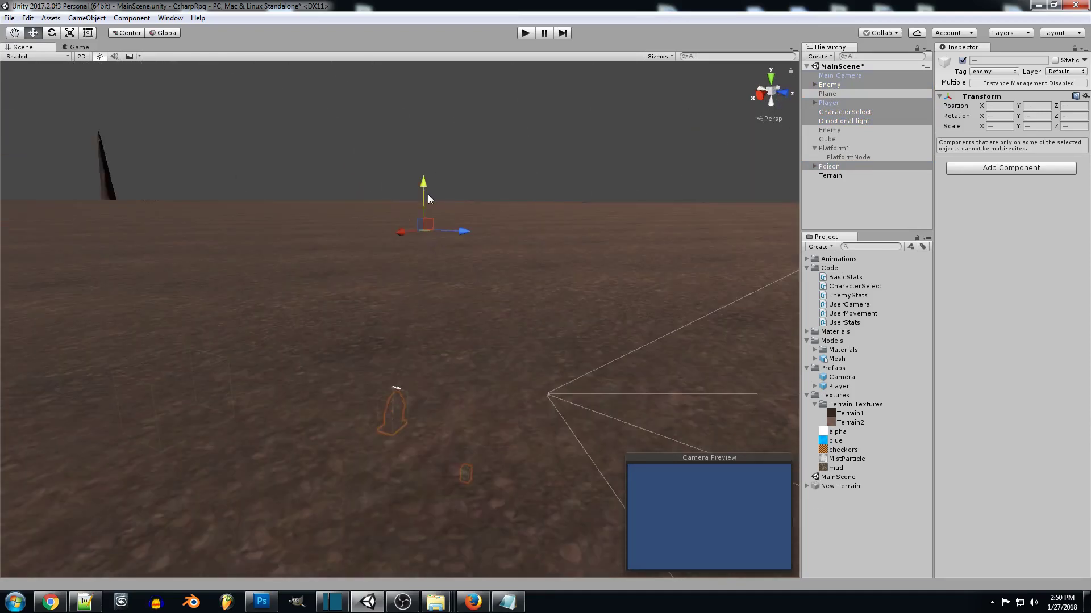
left_click_drag(428, 195, 554, 339)
left_click(496, 201)
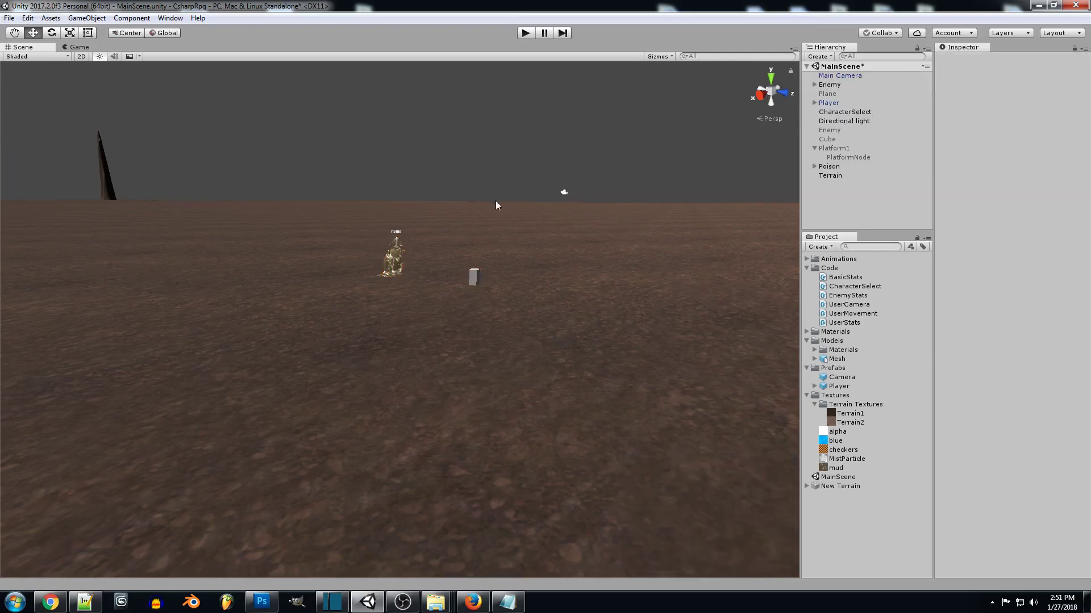
Raise the Player capsule slightly along its Y axis so it stands on the plateau ground.
right_click_drag(496, 201, 491, 254)
key("w")
left_click(512, 257)
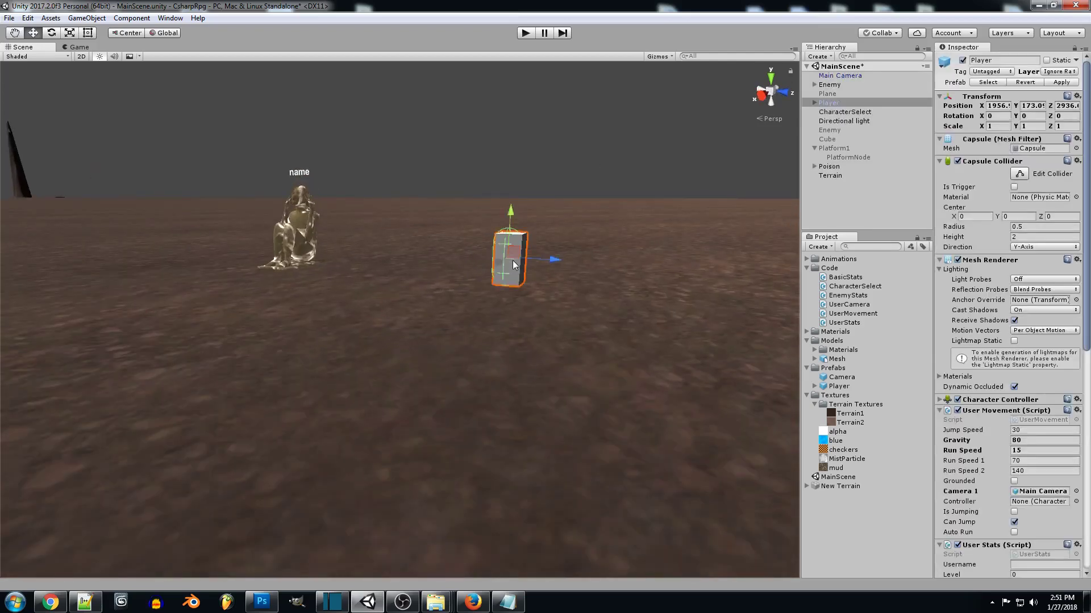
left_click_drag(513, 217, 513, 215)
mouse_move(512, 216)
right_mouse_down()
mouse_move(517, 253)
mouse_move(521, 233)
right_mouse_up()
key("s")
left_click(478, 169)
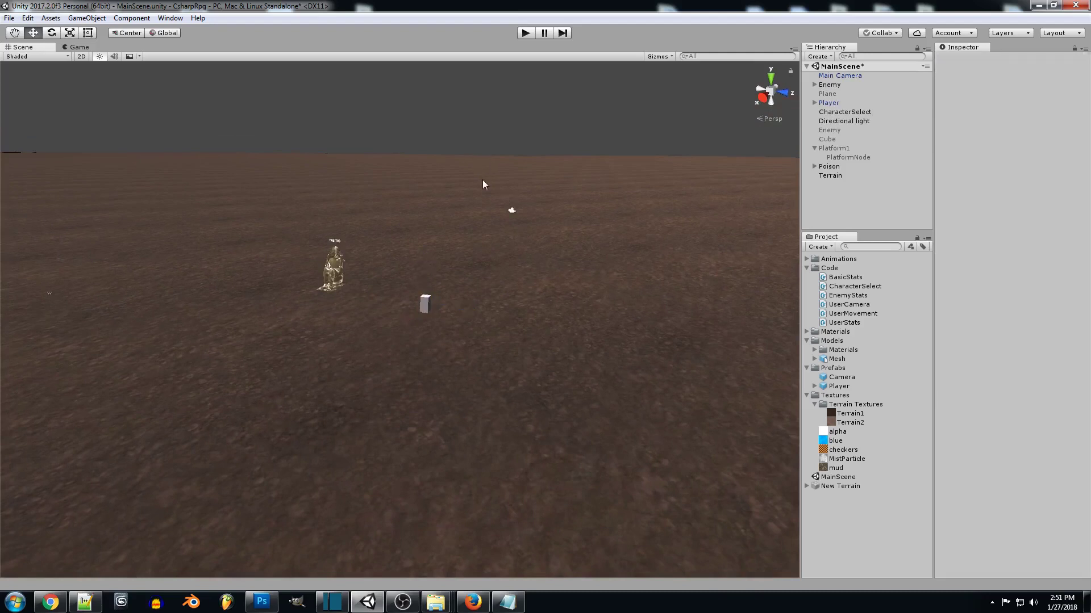
Save the scene and the project.
key("ctrl+s")
left_click(9, 18)
left_click(74, 116)
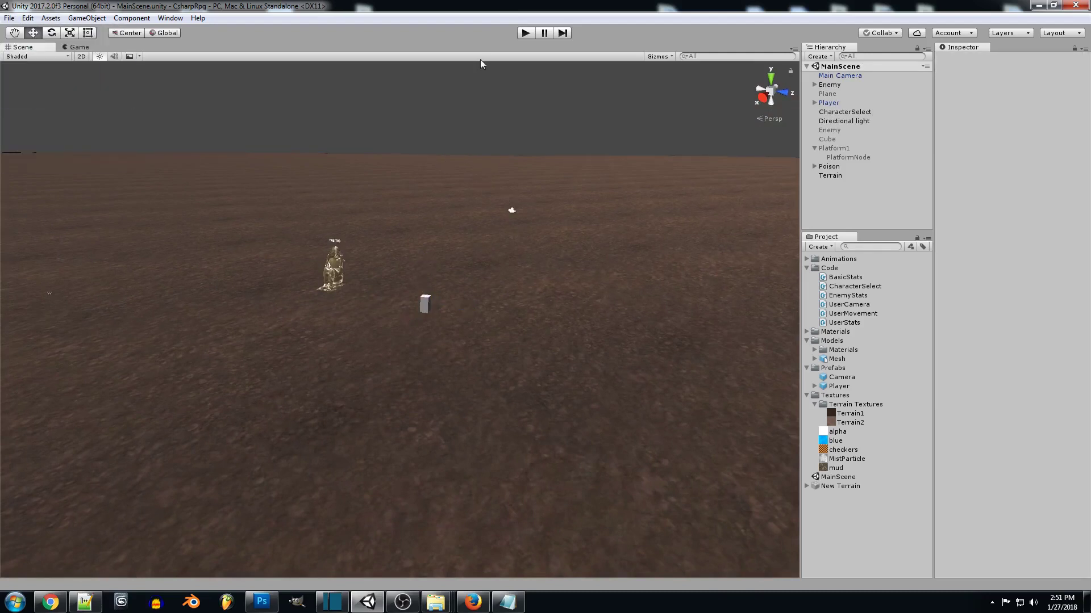
Play-test the scene by walking the player around the statue on the plateau, and stop play mode.
left_click(522, 36)
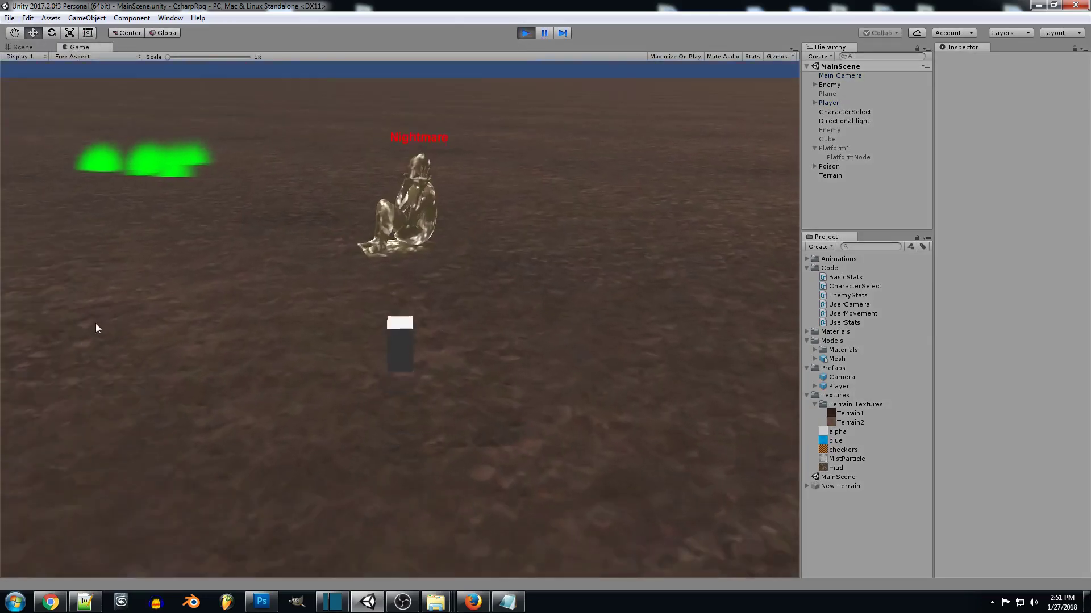
key("w")
right_click_drag(95, 323, 15, 304)
left_click_drag(189, 272, 380, 288)
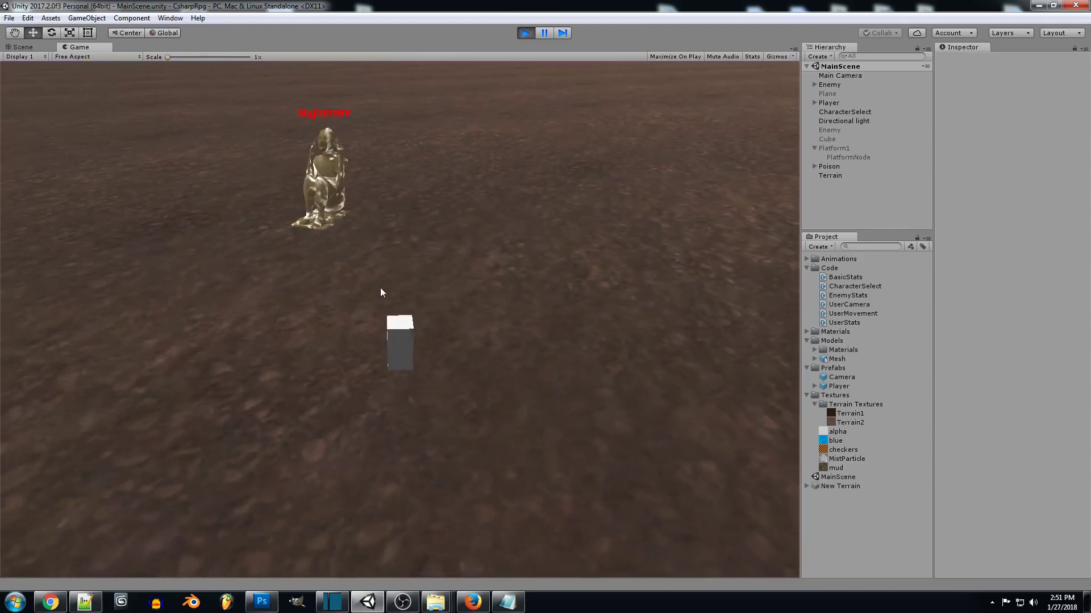
left_click(524, 33)
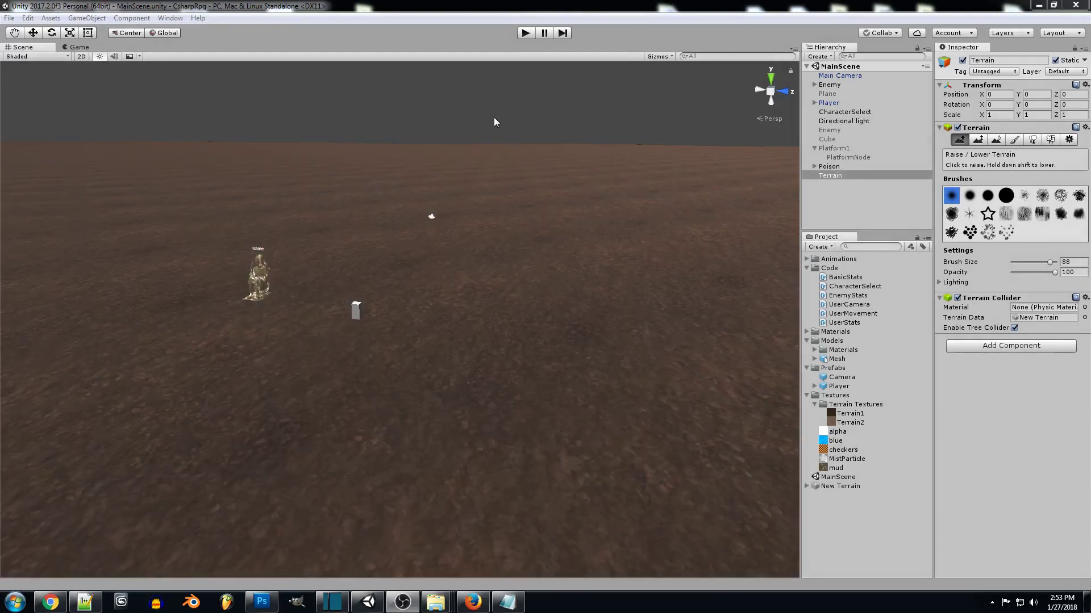
Examine the edit settings of the first terrain texture in the Paint Texture tool and close them without changes.
left_click(1015, 140)
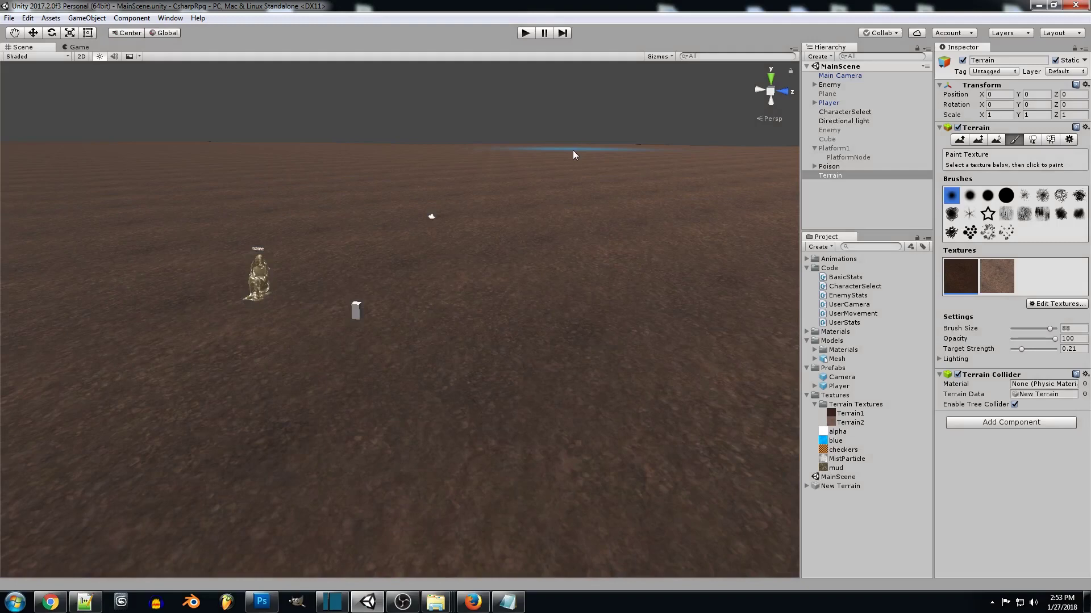
left_click(1040, 305)
left_click(1048, 317)
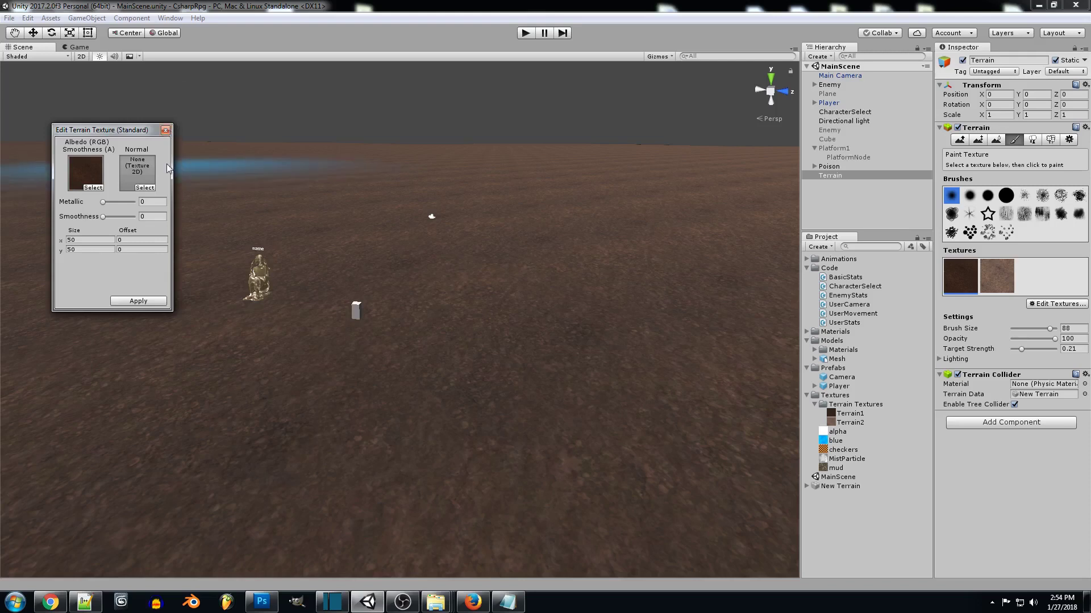
left_click(165, 131)
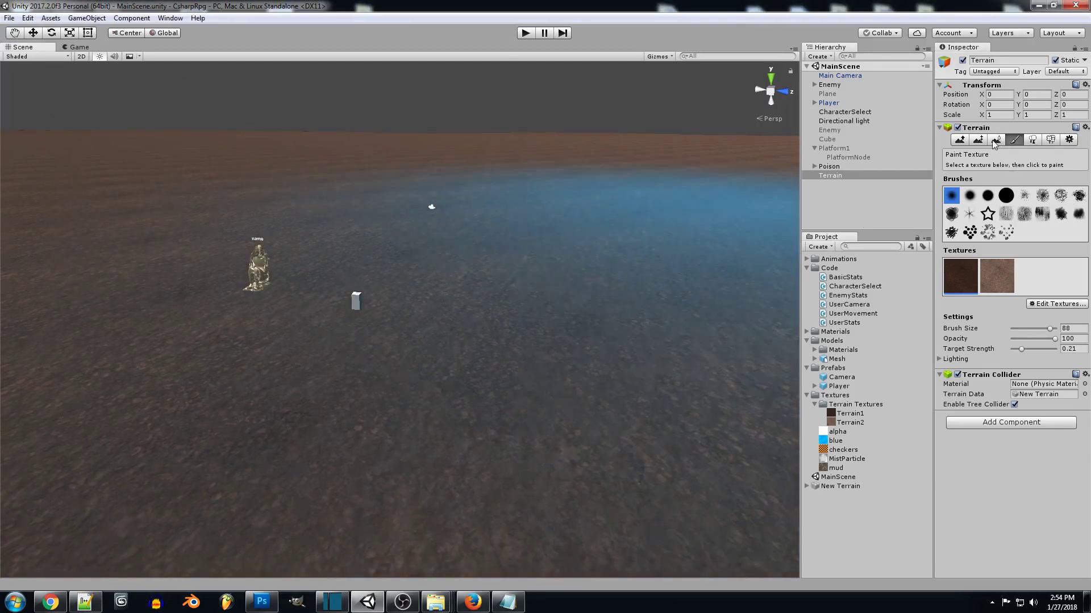
Set the Raise / Lower brush to size 8 and opacity 12 and raise a cluster of hills near the player.
right_click_drag(535, 159, 737, 214)
left_click(959, 140)
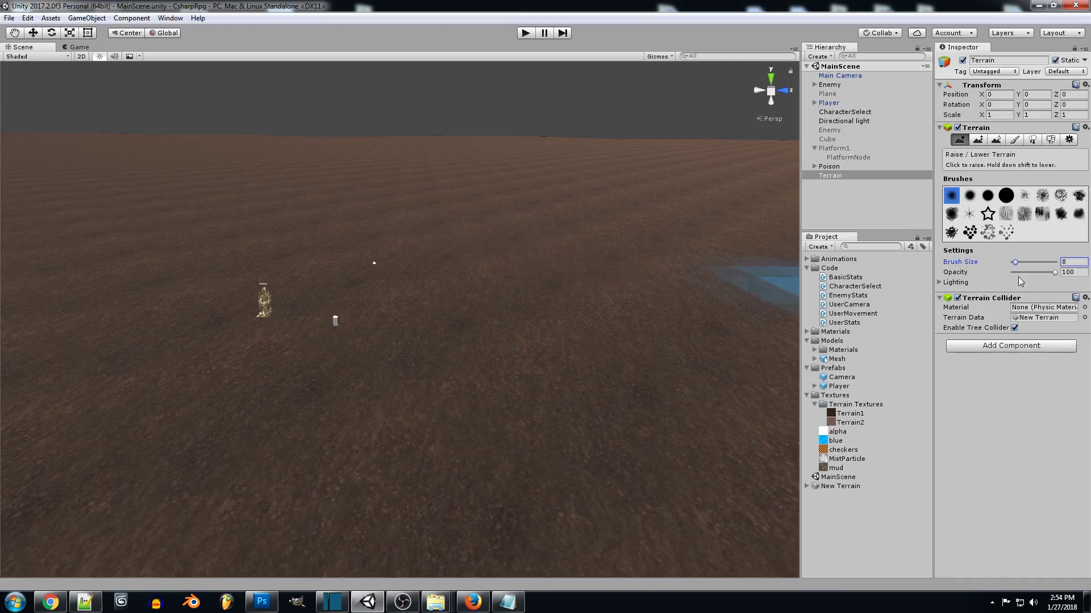
left_click(1017, 273)
mouse_move(579, 236)
left_mouse_down()
mouse_move(645, 263)
mouse_move(659, 255)
left_mouse_up()
key("ctrl+z")
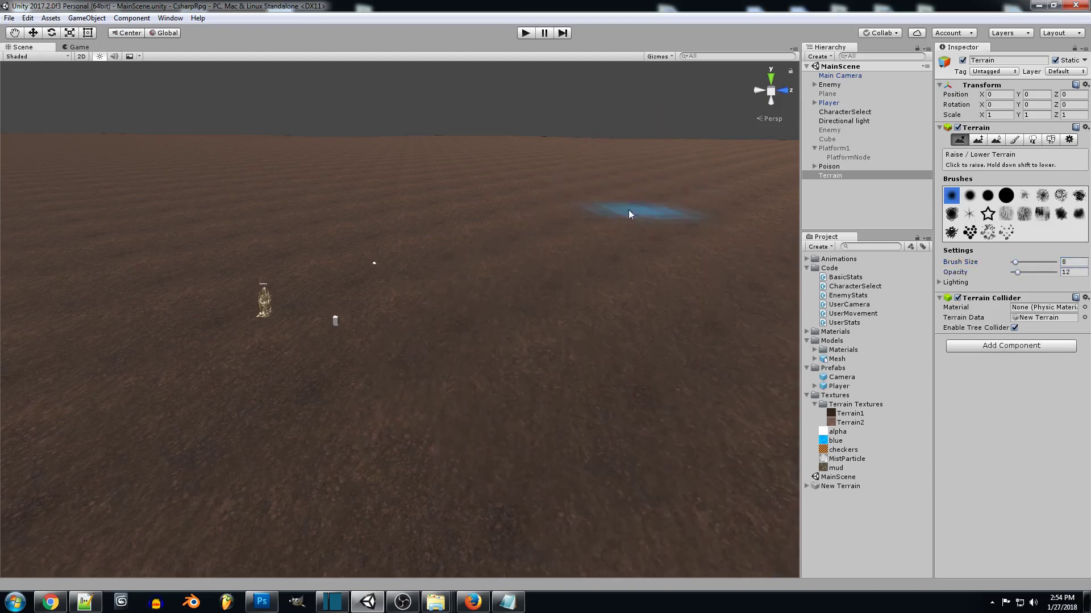
mouse_move(594, 241)
left_mouse_down()
mouse_move(624, 251)
mouse_move(634, 271)
left_mouse_up()
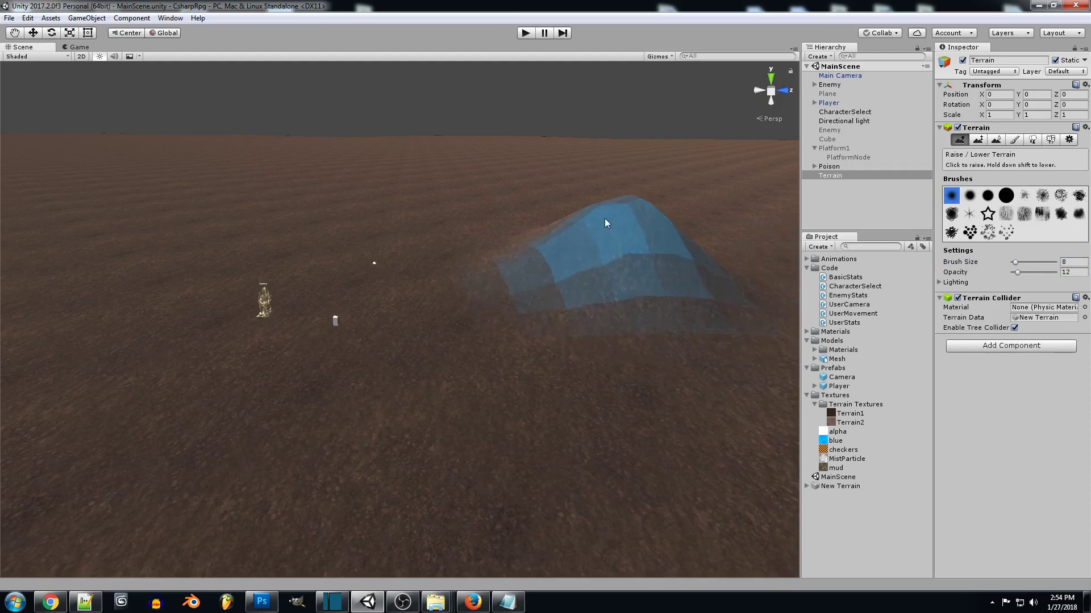
mouse_move(629, 165)
left_mouse_down("alt")
mouse_move(577, 202)
mouse_move(590, 186)
mouse_move(727, 147)
mouse_move(448, 209)
mouse_move(595, 261)
mouse_move(572, 237)
mouse_move(535, 292)
mouse_move(416, 338)
left_mouse_up("alt")
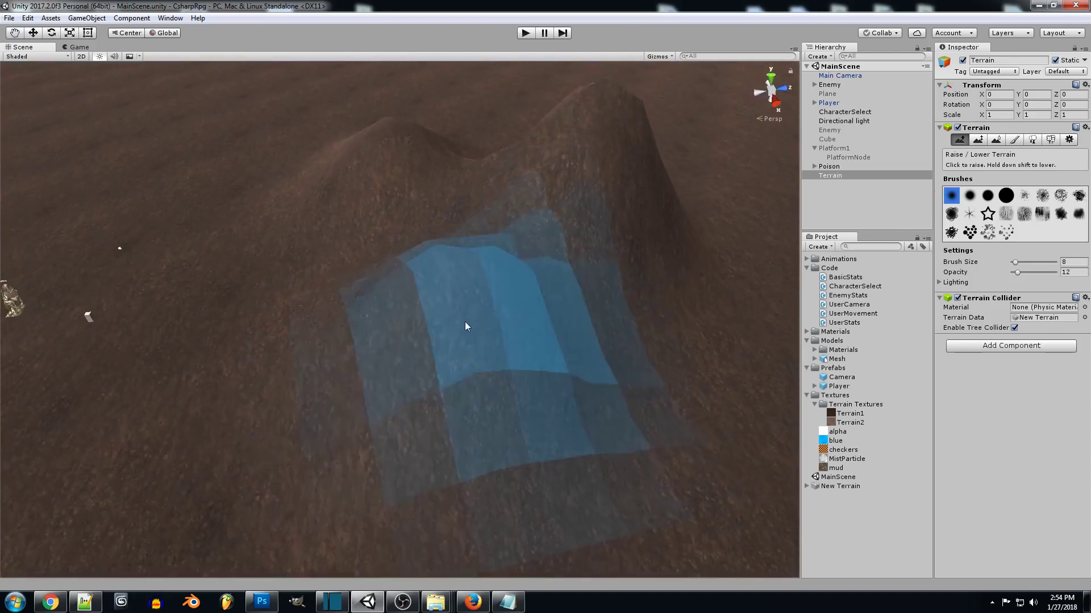
Soften the summits of the new hills with the Smooth Height tool.
left_click(995, 139)
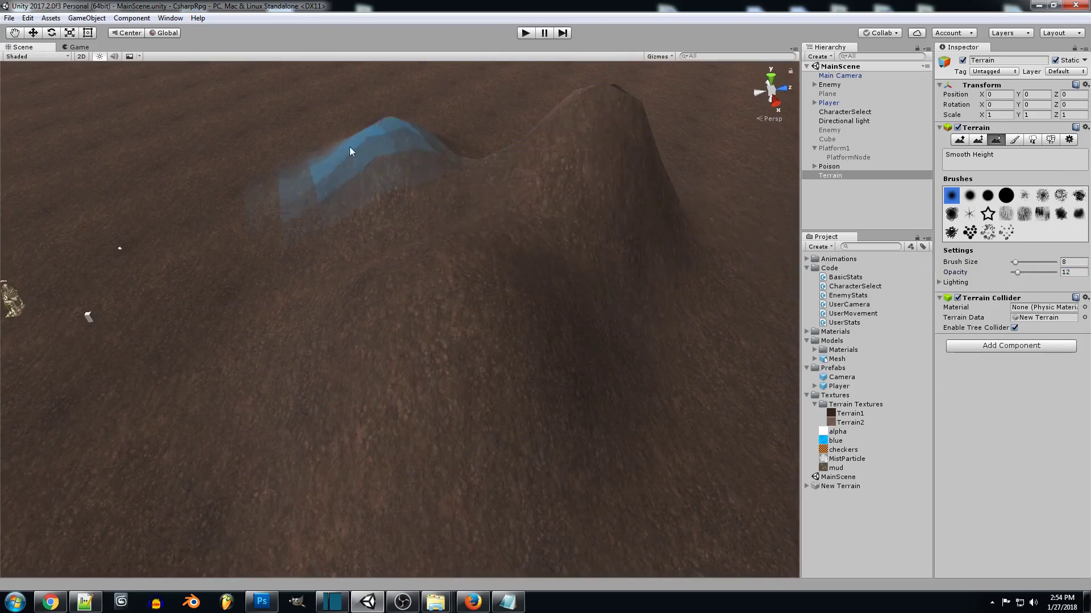
mouse_move(348, 134)
left_mouse_down()
mouse_move(383, 146)
mouse_move(568, 124)
mouse_move(579, 108)
mouse_move(585, 127)
mouse_move(514, 159)
mouse_move(365, 151)
mouse_move(414, 124)
left_mouse_up()
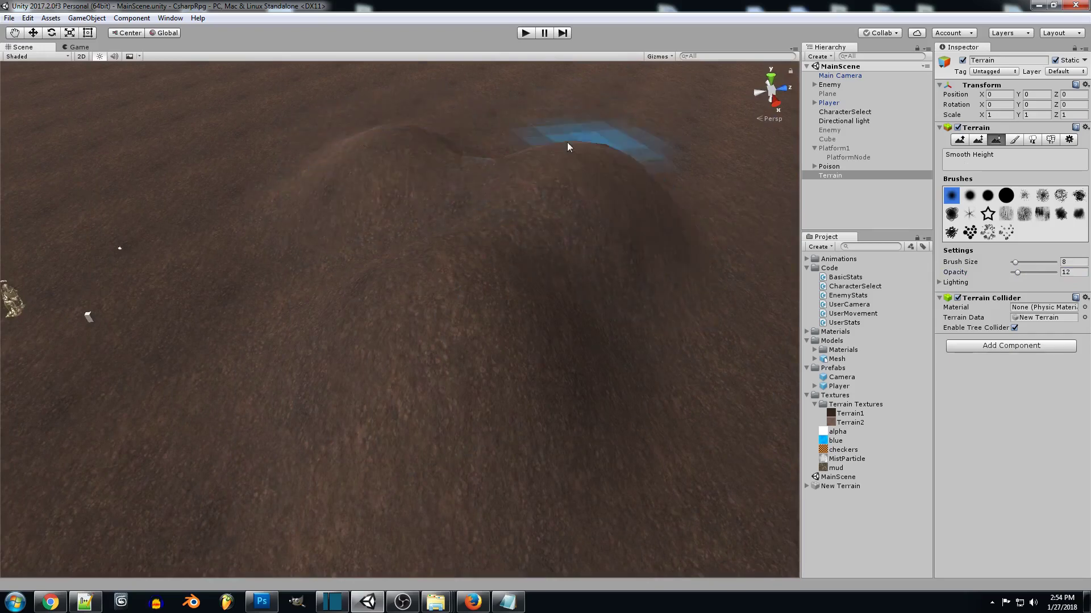
left_click_drag(414, 236, 430, 173, "alt")
right_click_drag(430, 173, 490, 204)
Raise tall, steep mountain peaks beside the smoothed hills with the Raise / Lower tool.
left_click(959, 139)
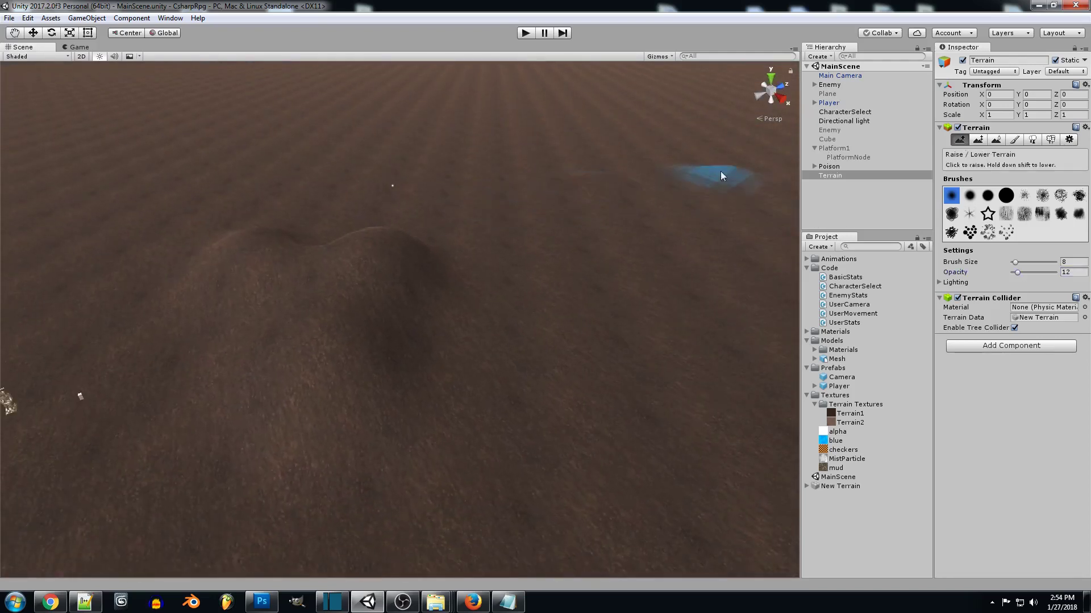
mouse_move(641, 181)
left_mouse_down()
mouse_move(575, 182)
mouse_move(678, 214)
mouse_move(641, 252)
left_mouse_up()
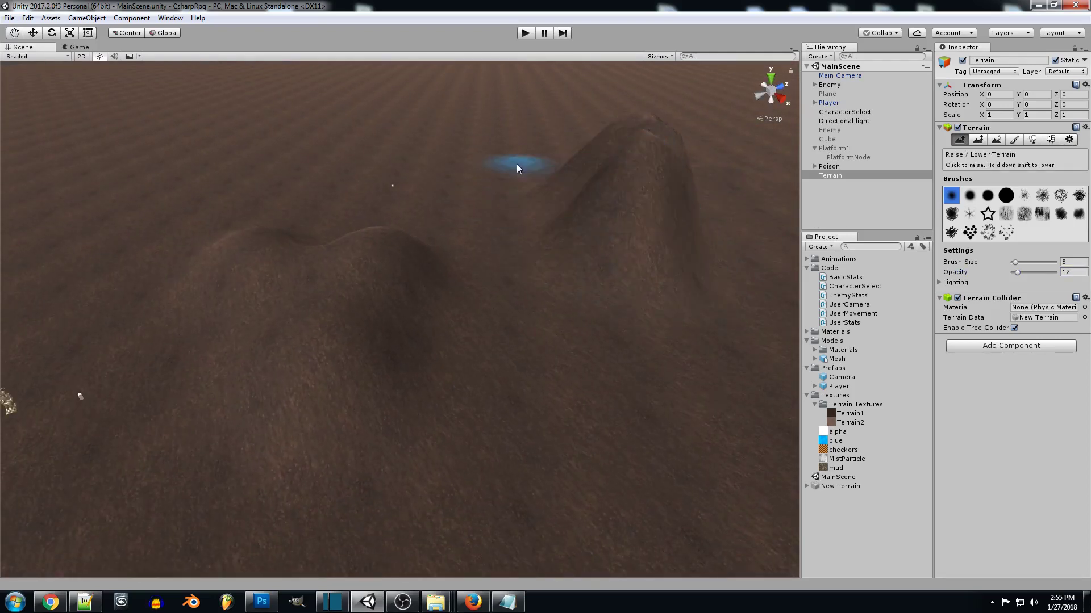
mouse_move(530, 170)
left_mouse_down()
mouse_move(489, 153)
mouse_move(618, 231)
mouse_move(607, 372)
mouse_move(499, 275)
left_mouse_up()
right_click_drag(442, 307, 437, 255)
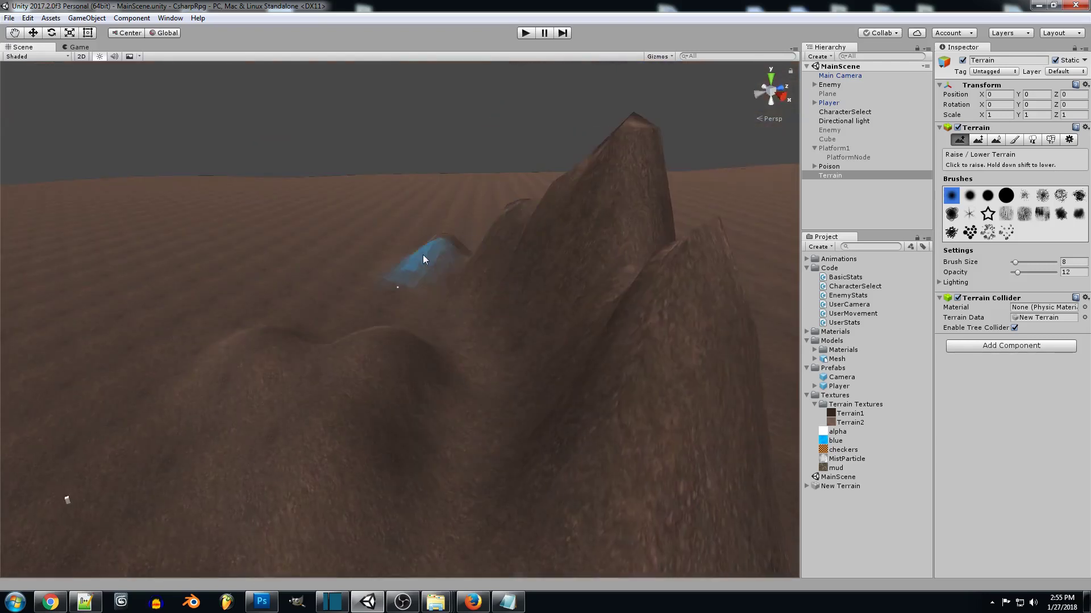
Extend the mountain range with further ridges and smaller peaks tapering off at its far end.
mouse_move(407, 253)
left_mouse_down()
mouse_move(461, 278)
mouse_move(495, 342)
mouse_move(623, 281)
mouse_move(631, 170)
left_mouse_up()
right_click_drag(704, 203, 508, 239)
key("w")
mouse_move(508, 240)
left_mouse_down("alt")
mouse_move(843, 142)
mouse_move(503, 163)
left_mouse_up("alt")
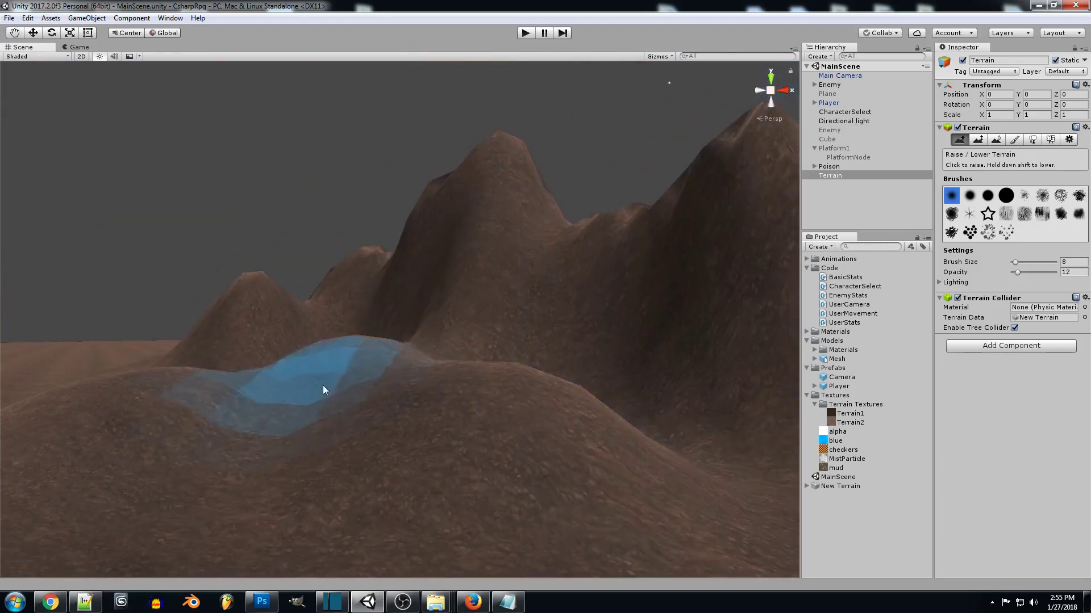
mouse_move(608, 273)
left_mouse_down("alt")
mouse_move(348, 397)
mouse_move(443, 329)
mouse_move(616, 319)
mouse_move(625, 343)
mouse_move(618, 316)
left_mouse_up("alt")
right_click_drag(617, 315, 606, 313)
left_click_drag(228, 290, 218, 285)
Raise a ridge of hills on the side of the statue opposite the mountain range.
mouse_move(498, 191)
right_mouse_down()
mouse_move(592, 185)
mouse_move(484, 207)
mouse_move(480, 241)
right_mouse_up()
key("s")
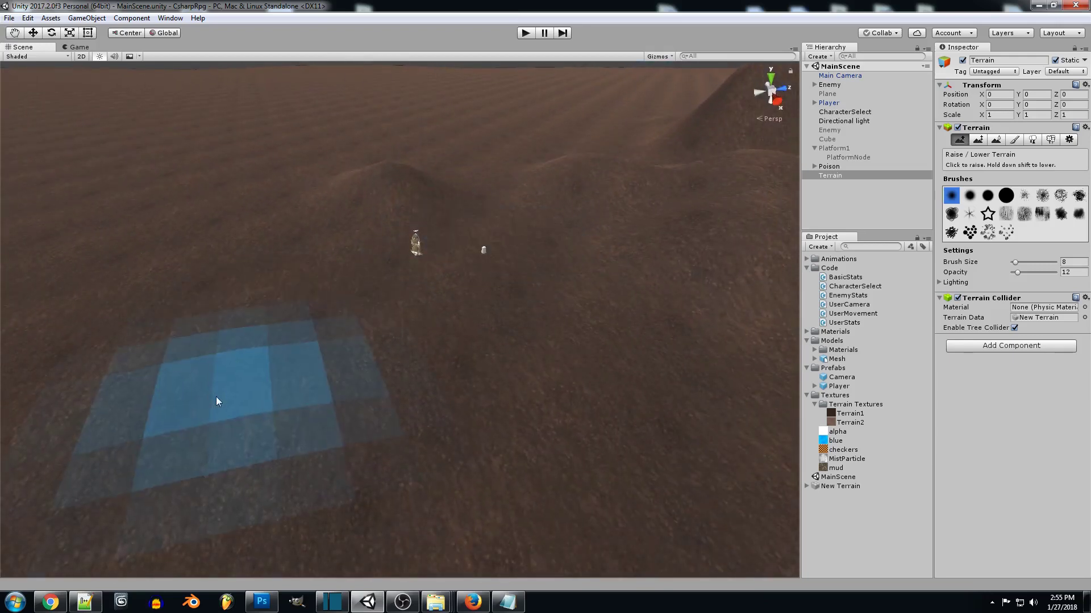
left_click(215, 397)
left_click(106, 213)
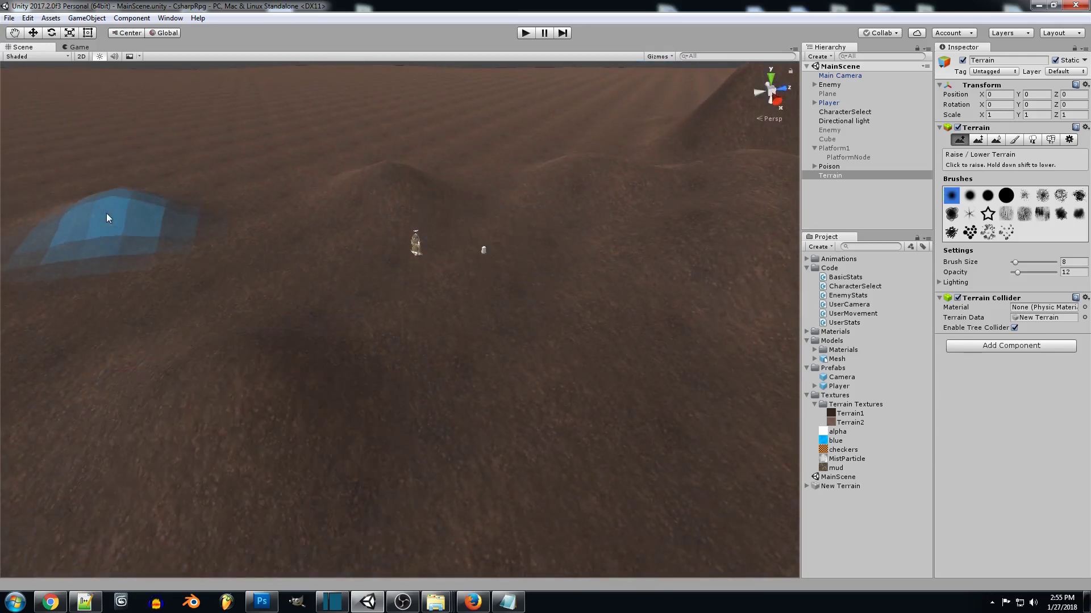
mouse_move(107, 213)
left_mouse_down()
mouse_move(102, 265)
mouse_move(120, 293)
left_mouse_up()
right_click_drag(292, 312, 243, 310)
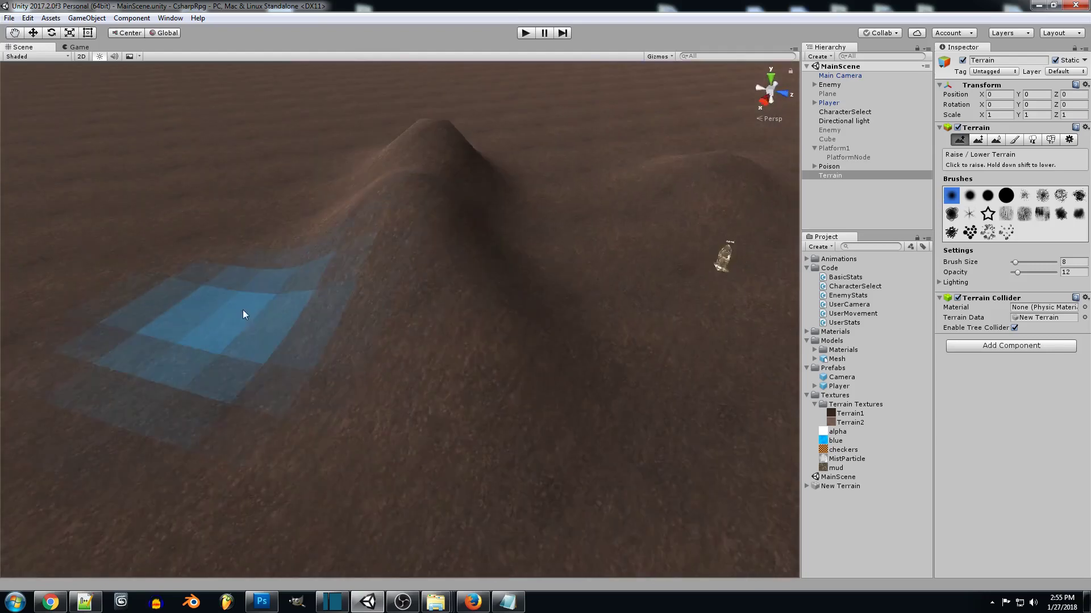
Raise a scattering of low rolling hills beyond the statue, leading toward the mountain range.
left_click_drag(244, 309, 613, 340, "alt")
mouse_move(475, 475)
left_mouse_down()
mouse_move(414, 171)
mouse_move(333, 132)
left_mouse_up()
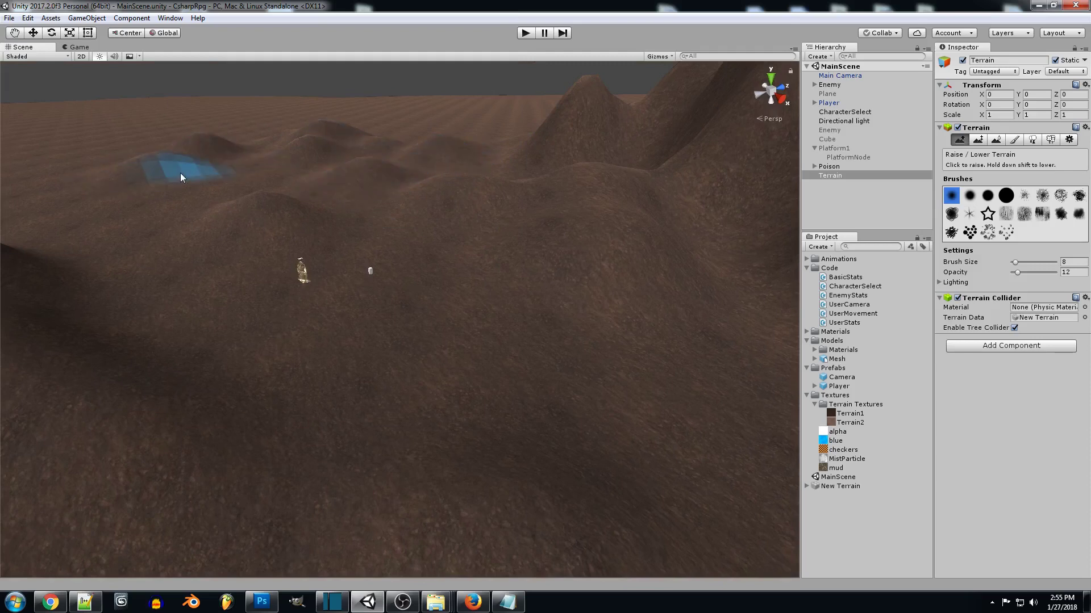
mouse_move(448, 189)
left_mouse_down("alt")
mouse_move(419, 168)
mouse_move(220, 181)
left_mouse_up("alt")
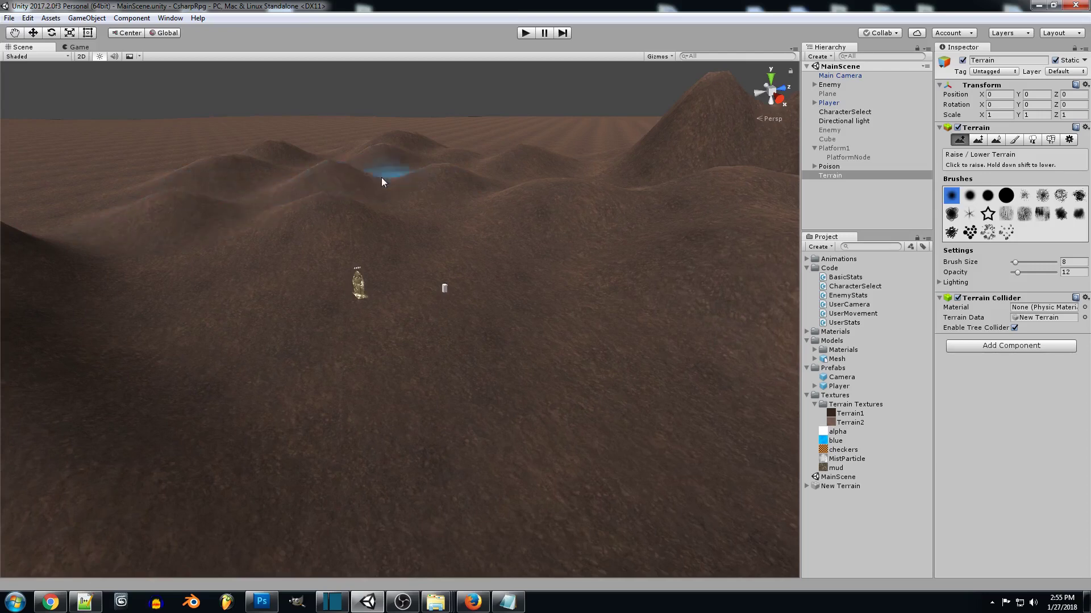
mouse_move(381, 177)
left_mouse_down("alt")
mouse_move(692, 151)
mouse_move(650, 175)
mouse_move(526, 163)
mouse_move(595, 173)
left_mouse_up("alt")
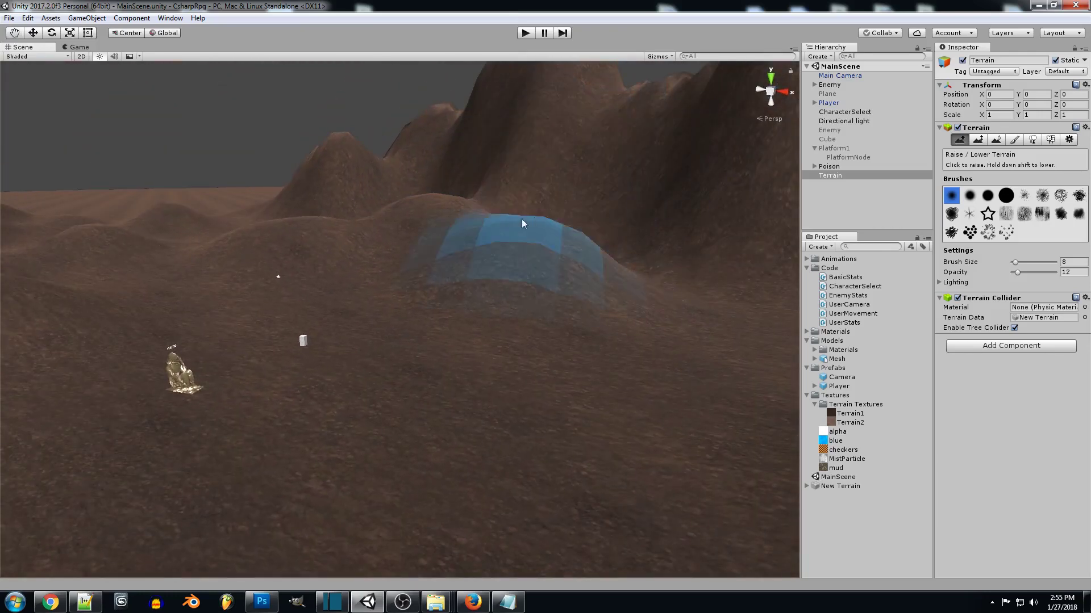
Switch to the terrain's Paint Texture tool and set its opacity to 100.
mouse_move(519, 219)
left_mouse_down("alt")
mouse_move(723, 178)
mouse_move(513, 198)
mouse_move(443, 232)
mouse_move(493, 269)
left_mouse_up("alt")
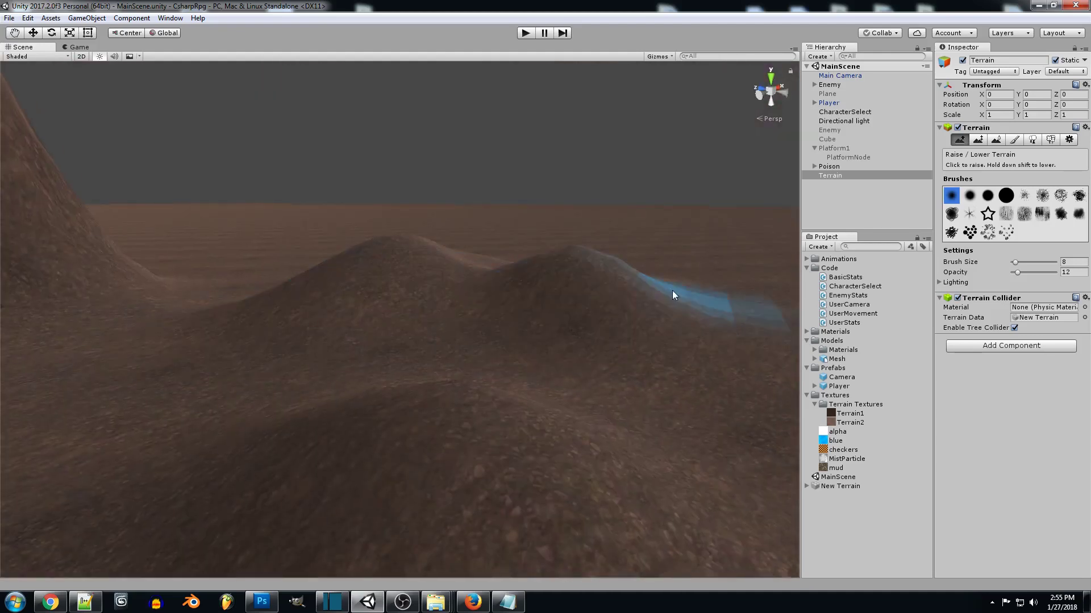
mouse_move(673, 291)
left_mouse_down("alt")
mouse_move(261, 190)
mouse_move(277, 219)
left_mouse_up("alt")
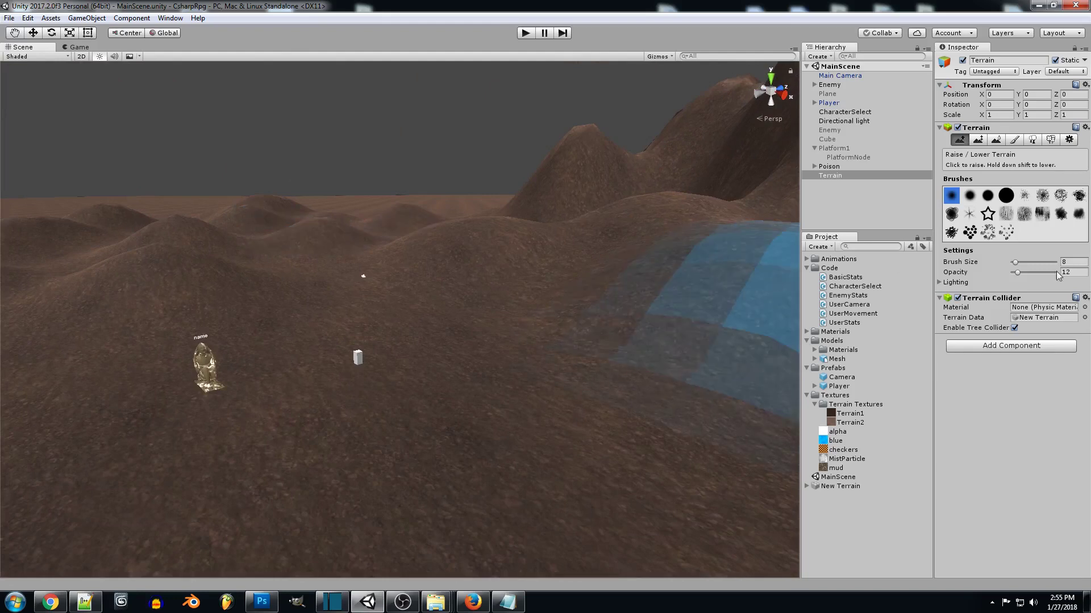
right_click_drag(389, 245, 369, 262)
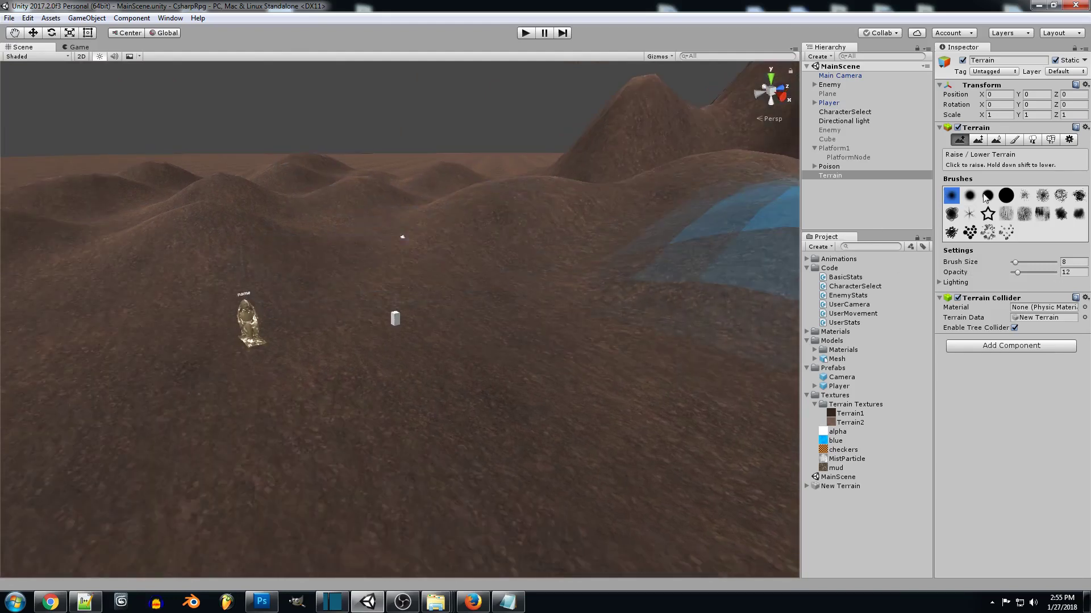
left_click(1015, 141)
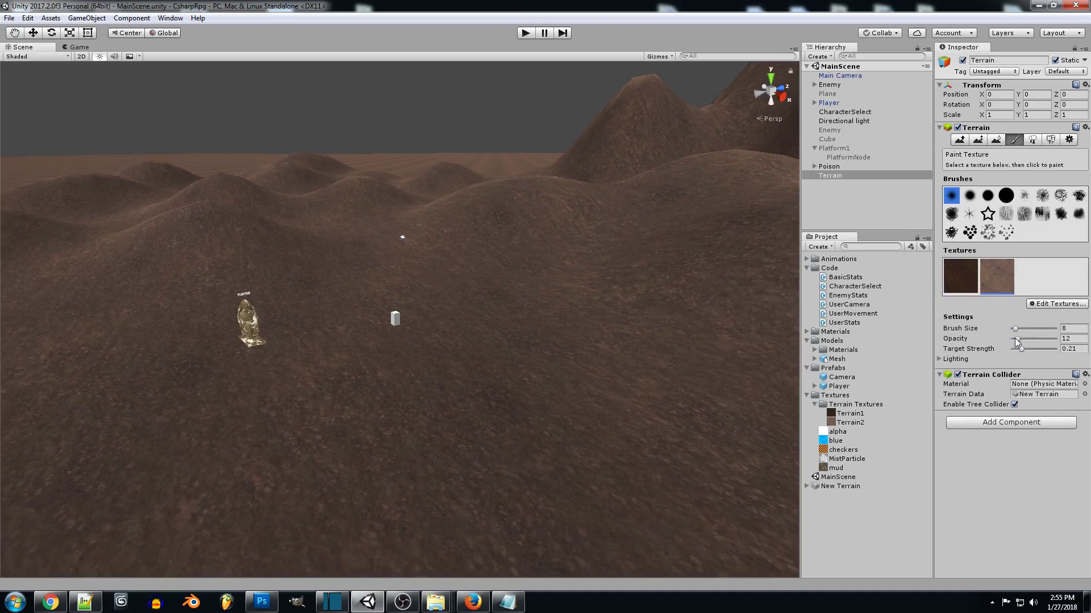
left_click_drag(1017, 339, 1055, 339)
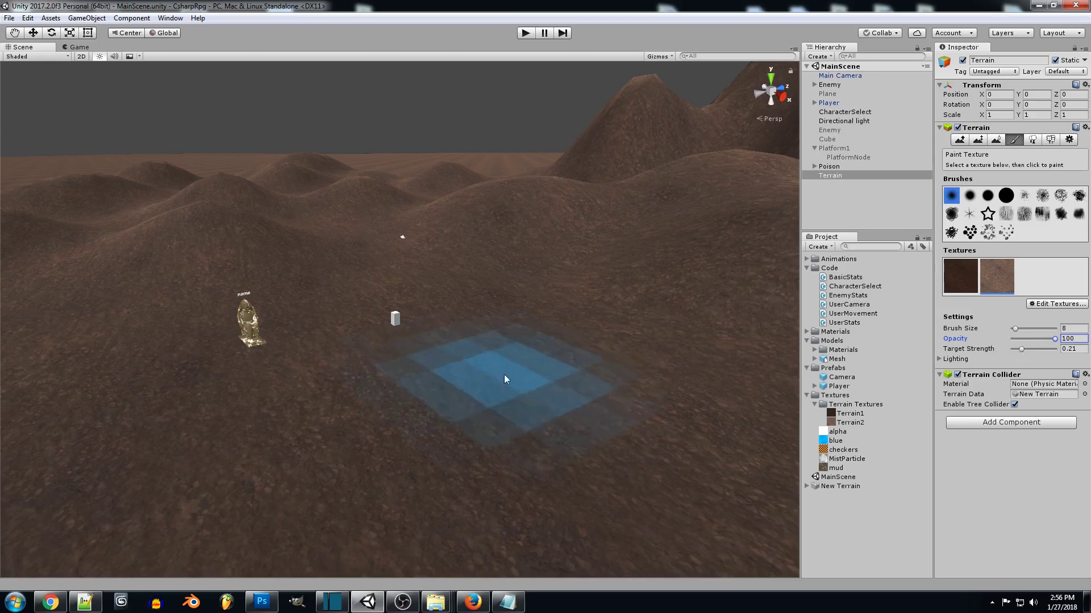
mouse_move(556, 355)
right_mouse_down()
mouse_move(597, 390)
mouse_move(577, 370)
right_mouse_up()
key("w")
left_click_drag(578, 370, 585, 358, "alt")
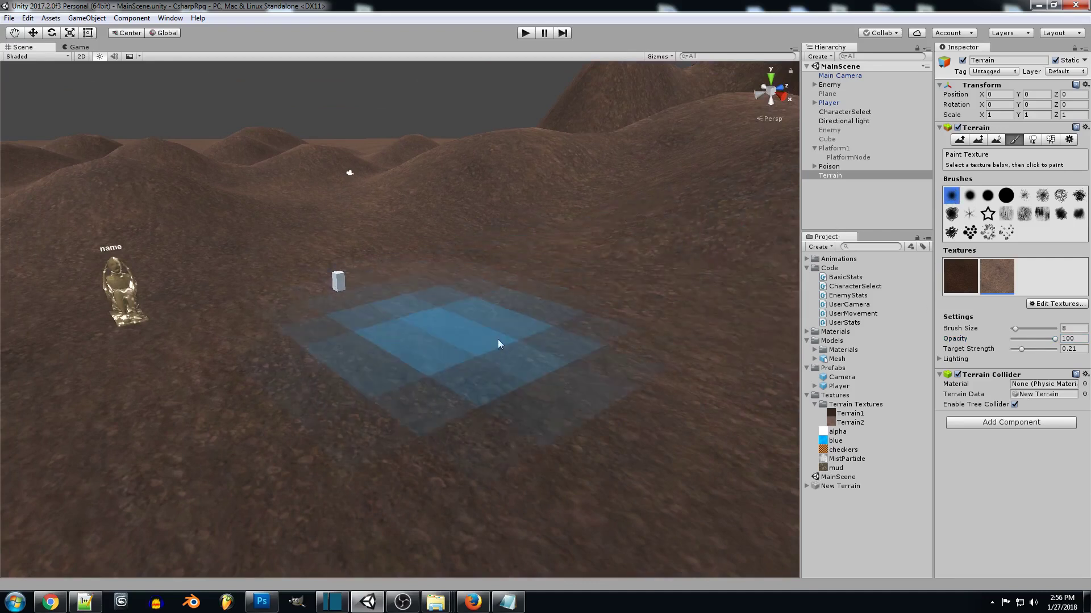
mouse_move(699, 162)
left_mouse_down("alt")
mouse_move(370, 197)
mouse_move(348, 271)
mouse_move(759, 247)
left_mouse_up("alt")
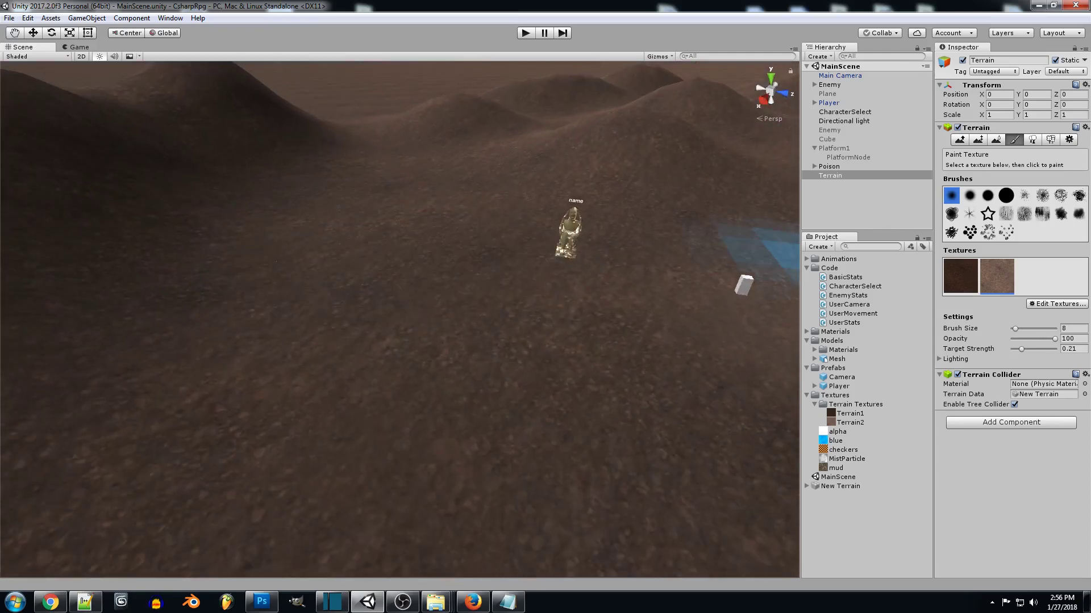
Try to paint a spot of the lighter ground texture beside the statue at target strength 1.
left_click(1027, 350)
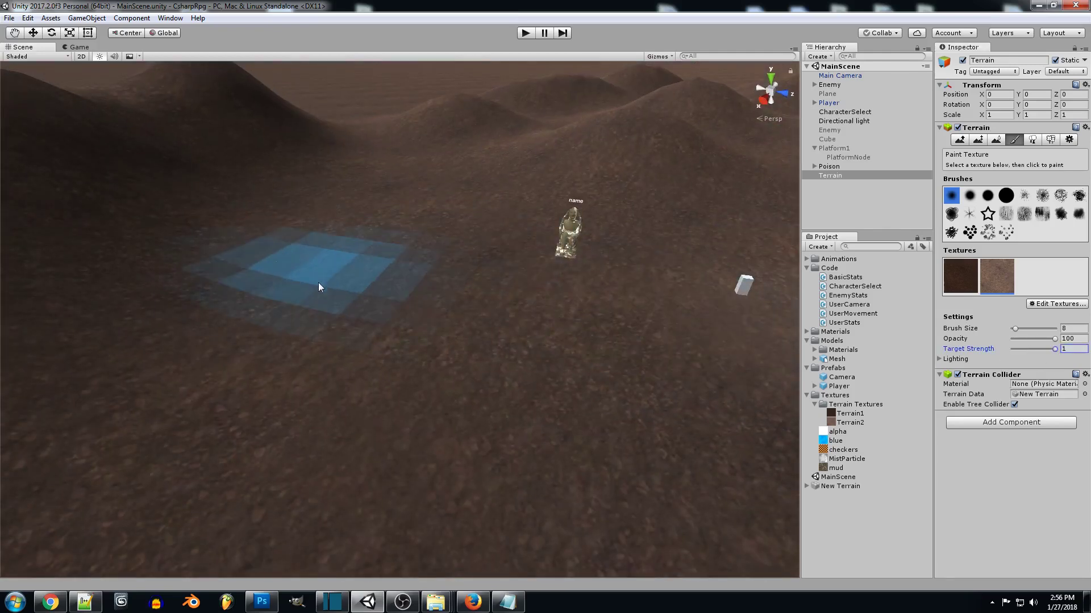
left_click(314, 275)
mouse_move(602, 150)
right_mouse_down()
mouse_move(551, 122)
mouse_move(539, 152)
right_mouse_up()
key("w")
mouse_move(423, 313)
left_mouse_down("alt")
mouse_move(645, 220)
mouse_move(504, 165)
mouse_move(506, 177)
left_mouse_up("alt")
right_click_drag(505, 178, 509, 178)
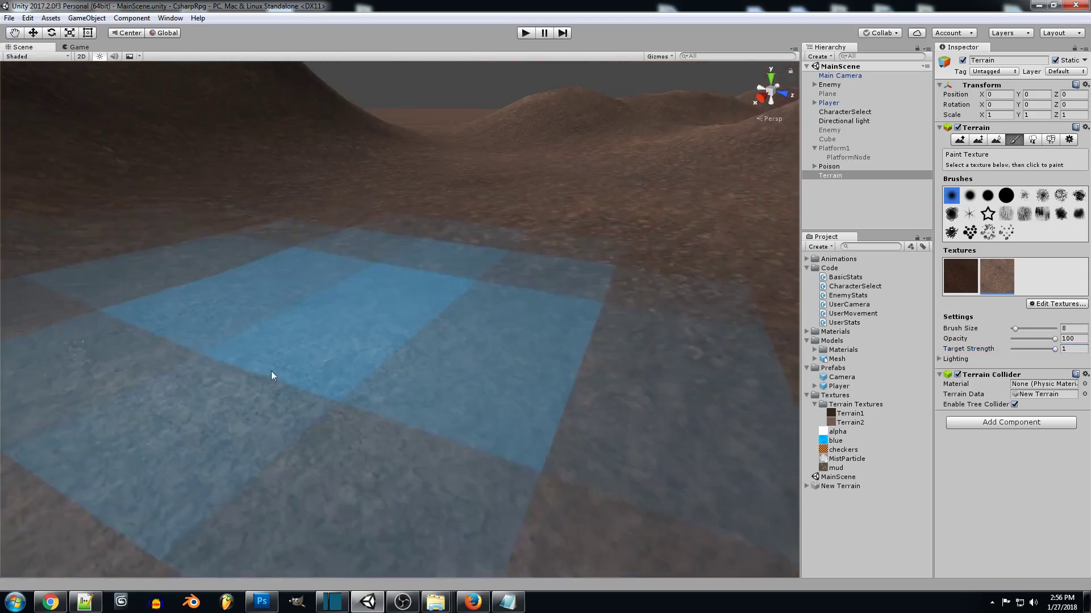
mouse_move(392, 267)
right_mouse_down()
mouse_move(487, 238)
mouse_move(423, 305)
right_mouse_up()
left_click_drag(423, 305, 528, 301, "alt")
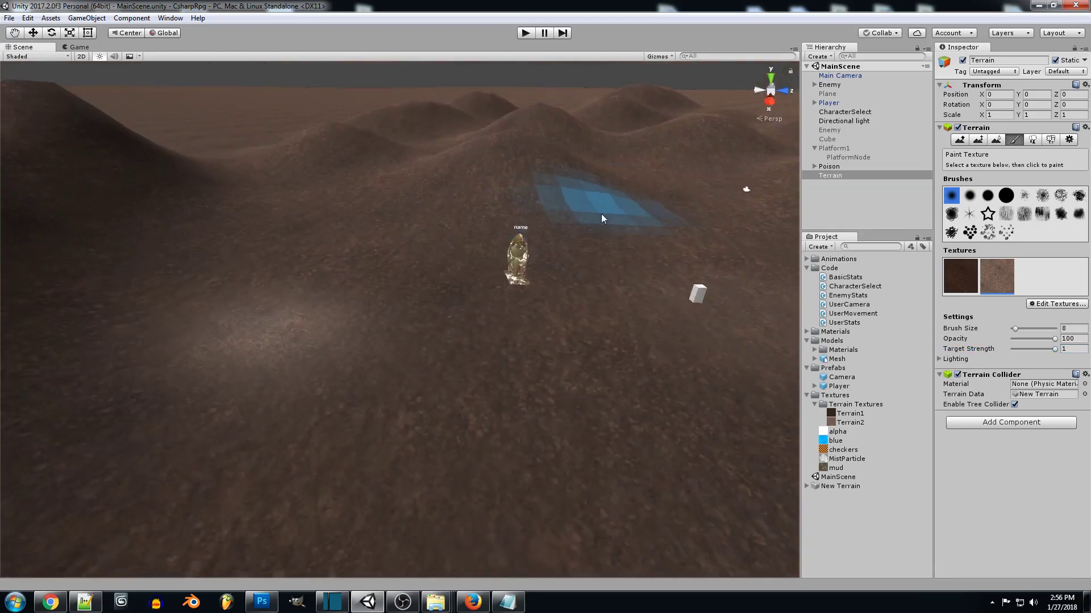
Set the target strength to 0.2 and paint soft patches of the lighter texture around the statue and nearby hills.
left_click(1018, 350)
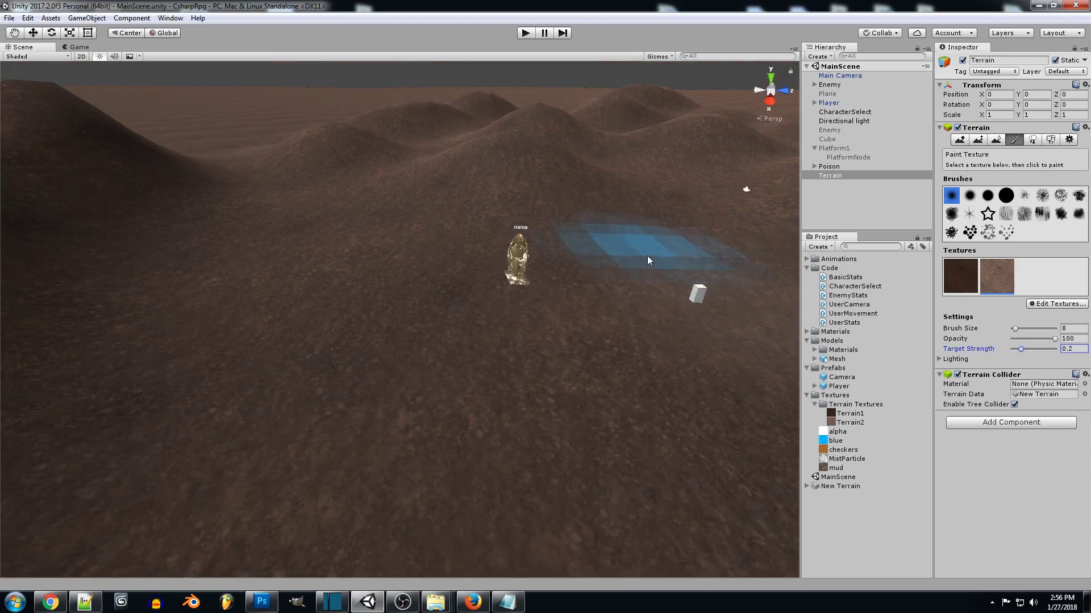
mouse_move(309, 284)
left_mouse_down()
mouse_move(408, 308)
mouse_move(349, 165)
left_mouse_up()
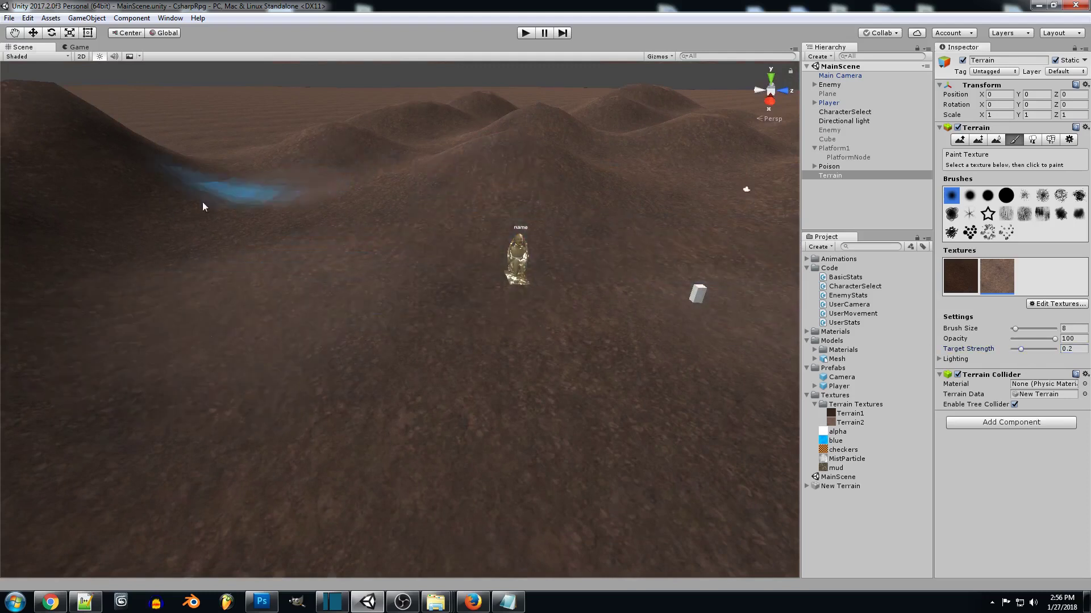
left_click_drag(534, 195, 455, 220, "alt")
key("w")
right_click_drag(454, 220, 427, 229)
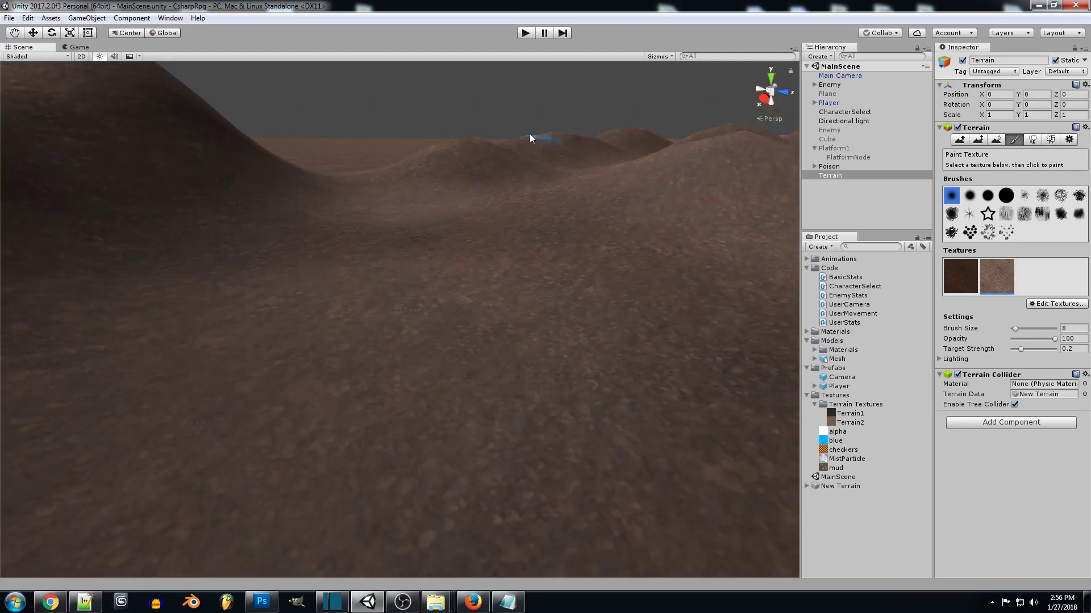
right_click_drag(458, 152, 526, 149)
key("s")
mouse_move(498, 183)
right_mouse_down()
mouse_move(494, 197)
mouse_move(623, 197)
right_mouse_up()
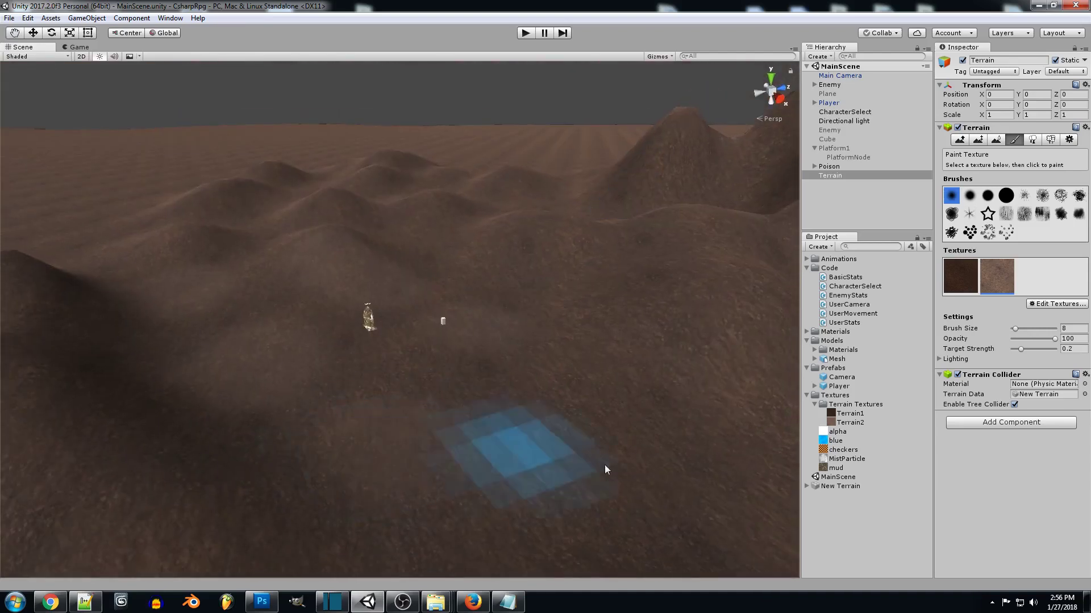
Paint further light texture patches over the hills and ground leading to the mountain range.
left_click_drag(689, 338, 578, 309, "alt")
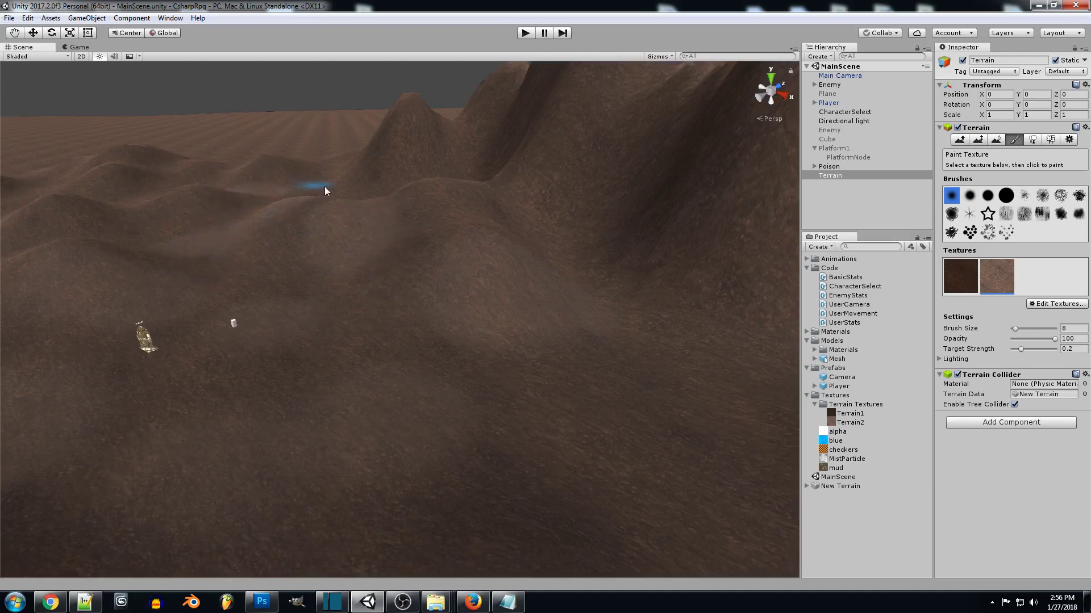
mouse_move(513, 191)
left_mouse_down("alt")
mouse_move(540, 214)
mouse_move(545, 271)
left_mouse_up("alt")
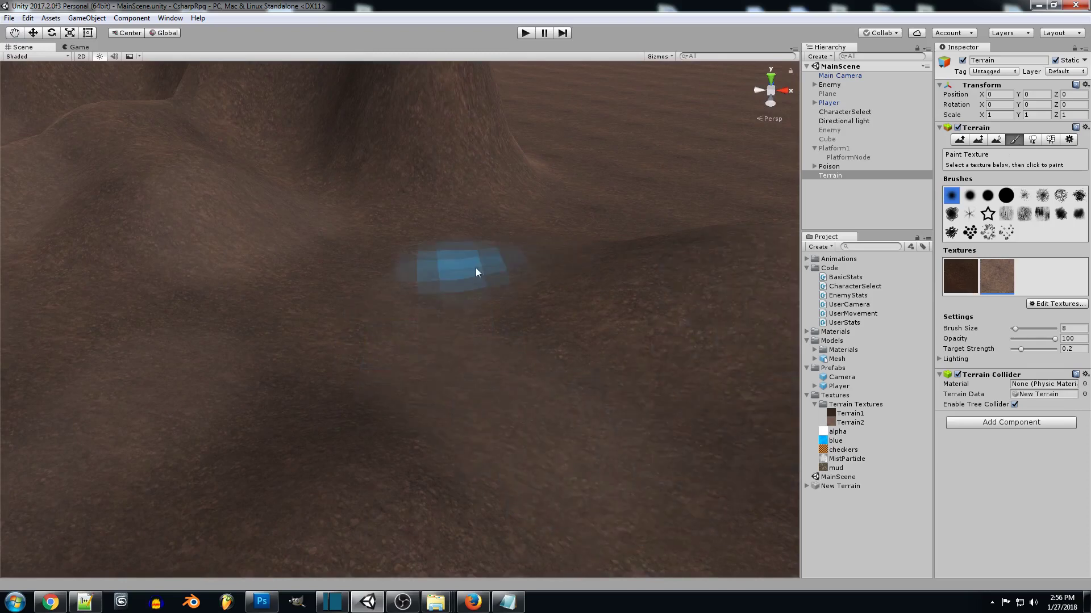
mouse_move(499, 271)
left_mouse_down("alt")
mouse_move(594, 249)
mouse_move(263, 217)
mouse_move(153, 228)
left_mouse_up("alt")
mouse_move(514, 183)
left_mouse_down("alt")
mouse_move(436, 154)
mouse_move(438, 216)
left_mouse_up("alt")
mouse_move(229, 322)
left_mouse_down("alt")
mouse_move(365, 134)
mouse_move(623, 93)
mouse_move(724, 30)
mouse_move(497, 100)
mouse_move(433, 161)
left_mouse_up("alt")
left_click_drag(549, 151, 773, 85, "alt")
left_click_drag(451, 206, 261, 193, "alt")
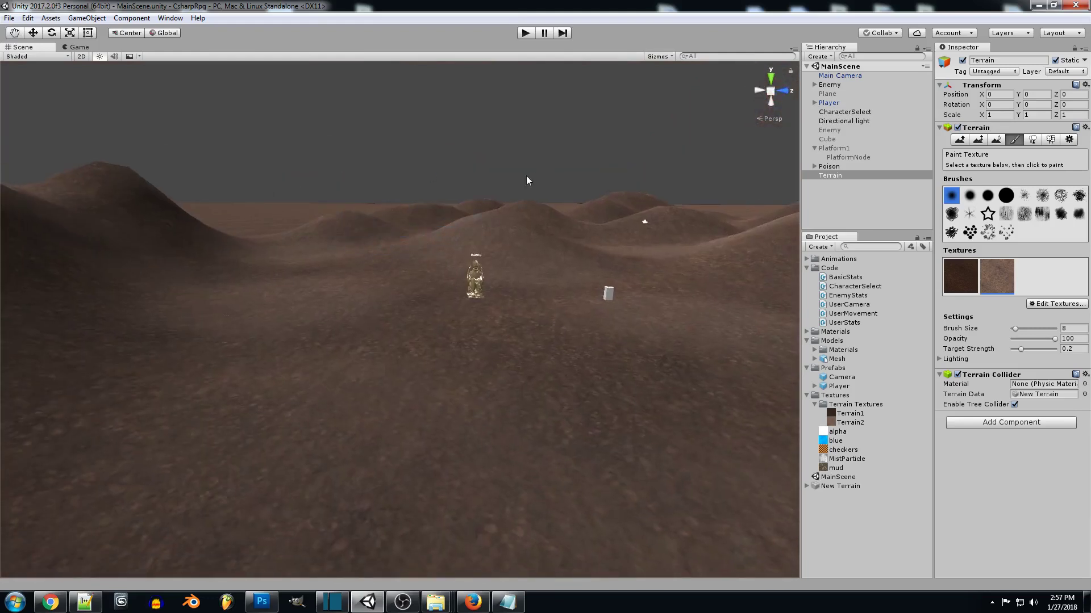
Examine the blended ground textures across the plateau, hills and mountains from several viewpoints.
mouse_move(456, 227)
left_mouse_down("alt")
mouse_move(533, 212)
mouse_move(761, 278)
left_mouse_up("alt")
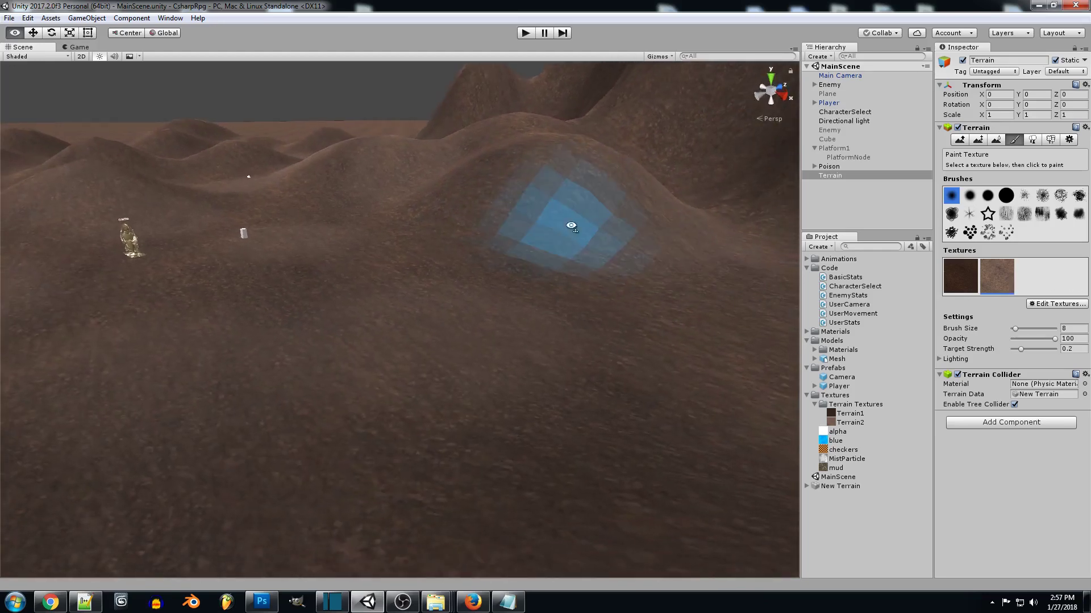
mouse_move(570, 226)
left_mouse_down("alt")
mouse_move(645, 244)
mouse_move(457, 205)
left_mouse_up("alt")
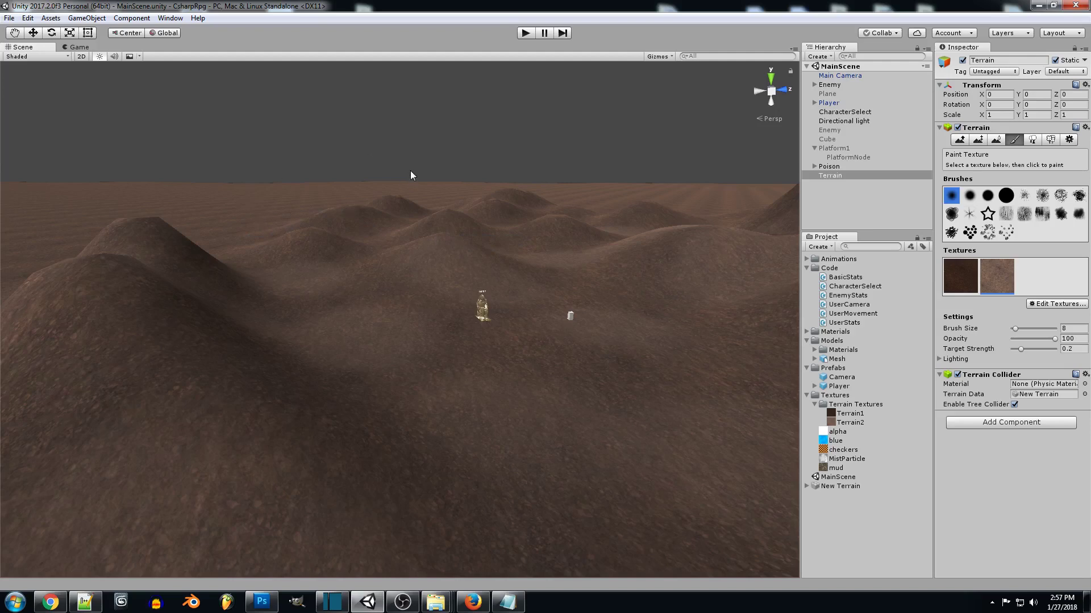
left_click_drag(410, 173, 789, 110, "alt")
key("w")
mouse_move(790, 109)
right_mouse_down()
mouse_move(854, 120)
mouse_move(687, 183)
right_mouse_up()
left_click_drag(457, 262, 221, 189, "alt")
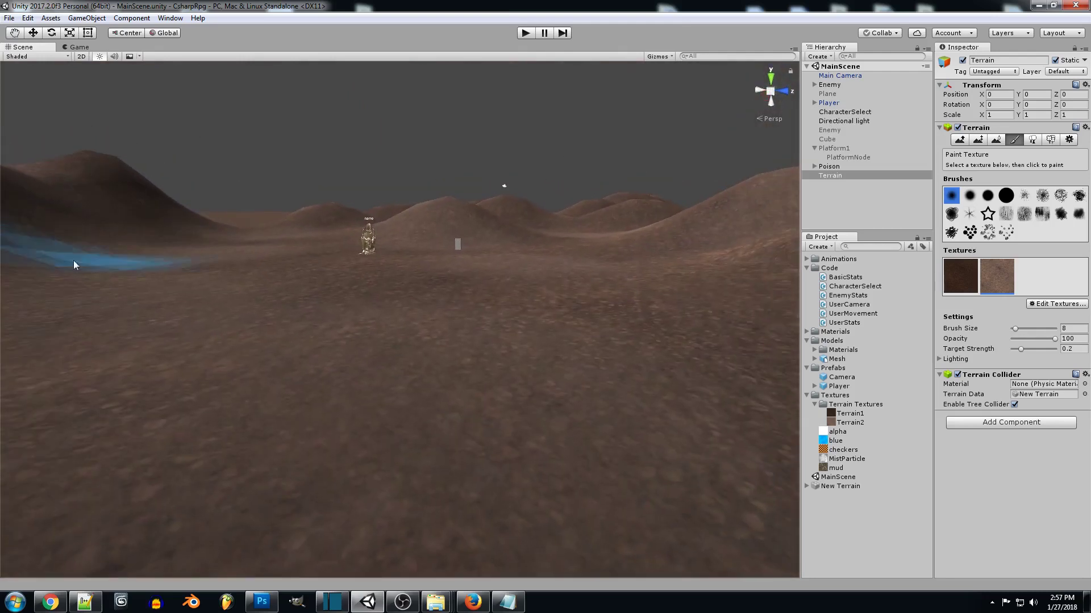
View the Terrain Settings and the Place Trees options of the terrain.
left_click(1069, 141)
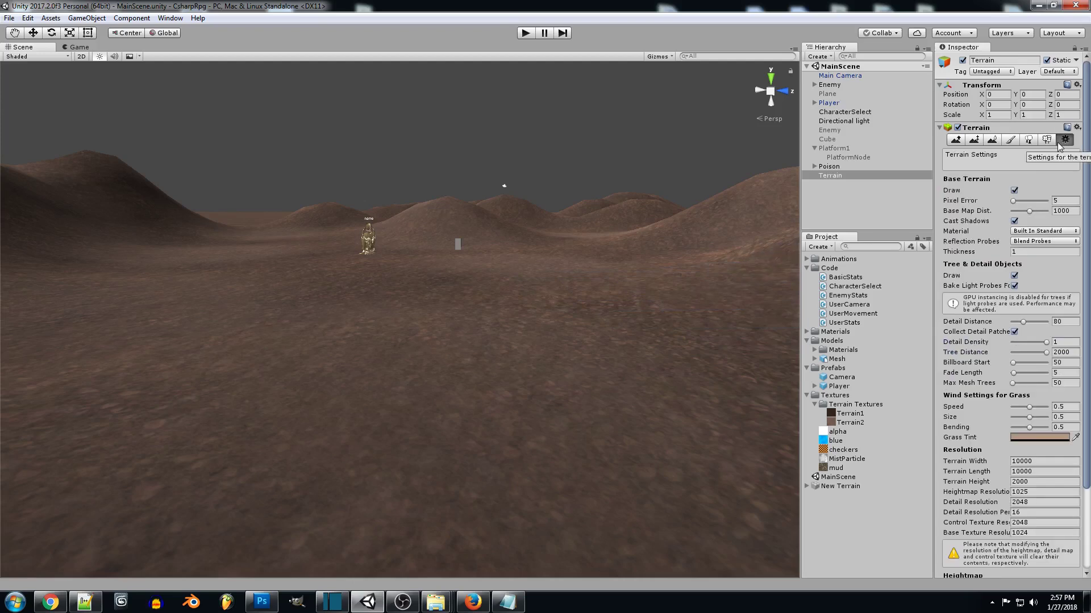
left_click(1032, 142)
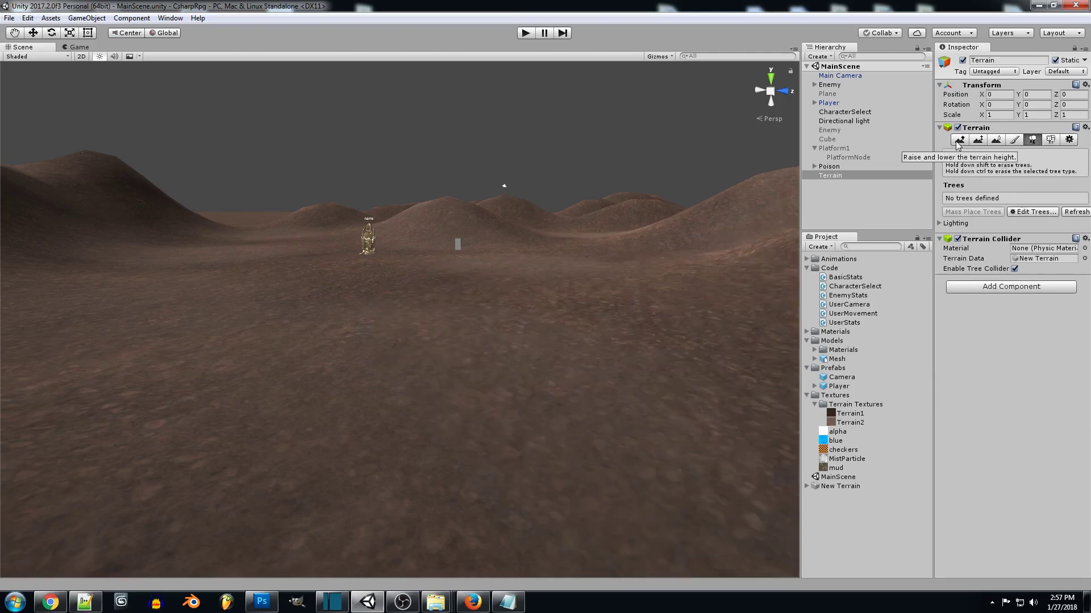
mouse_move(530, 186)
right_mouse_down()
mouse_move(435, 139)
mouse_move(343, 114)
mouse_move(404, 85)
mouse_move(553, 115)
mouse_move(683, 175)
right_mouse_up()
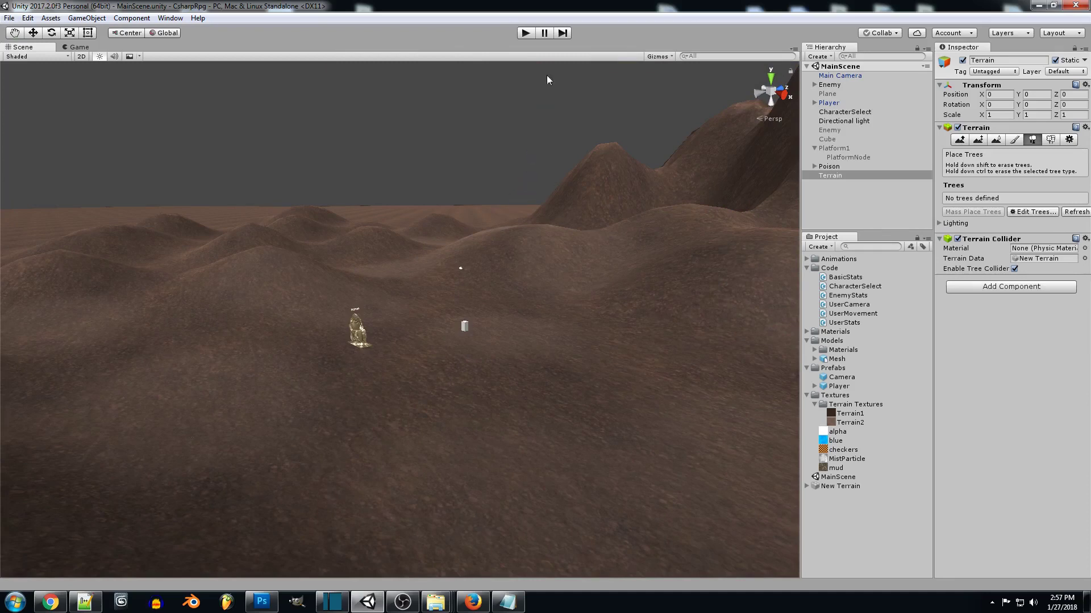
Run the scene in play mode and move the player across the terrain past the statue, turning the camera to check the landscape.
left_click(526, 32)
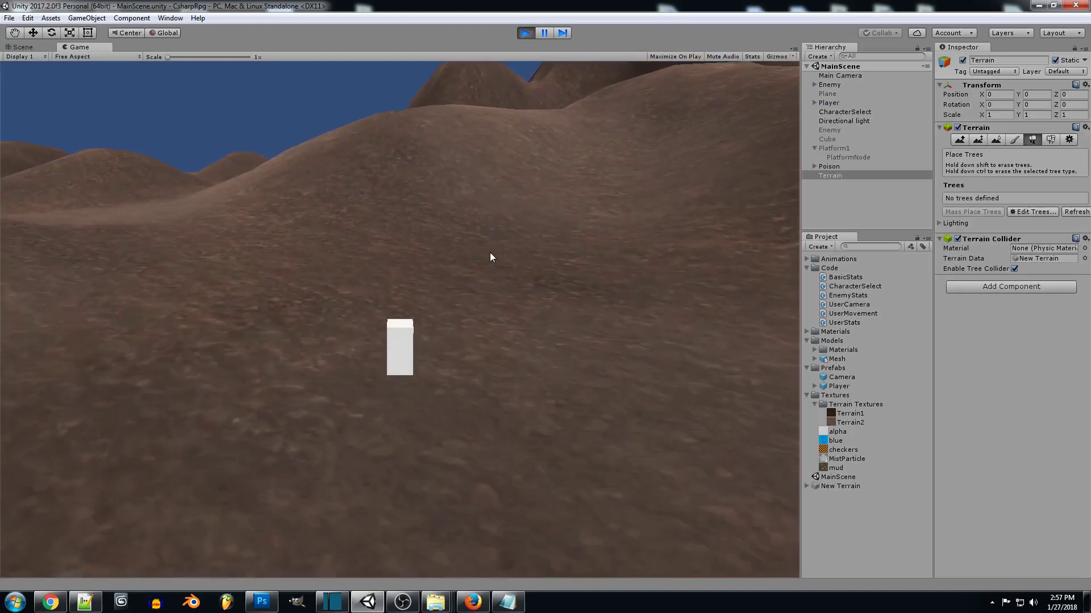
left_click_drag(489, 252, 757, 227)
mouse_move(756, 227)
right_mouse_down()
mouse_move(341, 234)
mouse_move(460, 268)
mouse_move(681, 276)
mouse_move(519, 214)
mouse_move(756, 166)
mouse_move(518, 216)
mouse_move(637, 212)
mouse_move(558, 237)
mouse_move(580, 244)
mouse_move(374, 203)
mouse_move(206, 204)
mouse_move(499, 214)
mouse_move(463, 161)
mouse_move(587, 164)
mouse_move(241, 159)
mouse_move(504, 237)
mouse_move(465, 179)
mouse_move(455, 199)
mouse_move(540, 233)
right_mouse_up()
key("w")
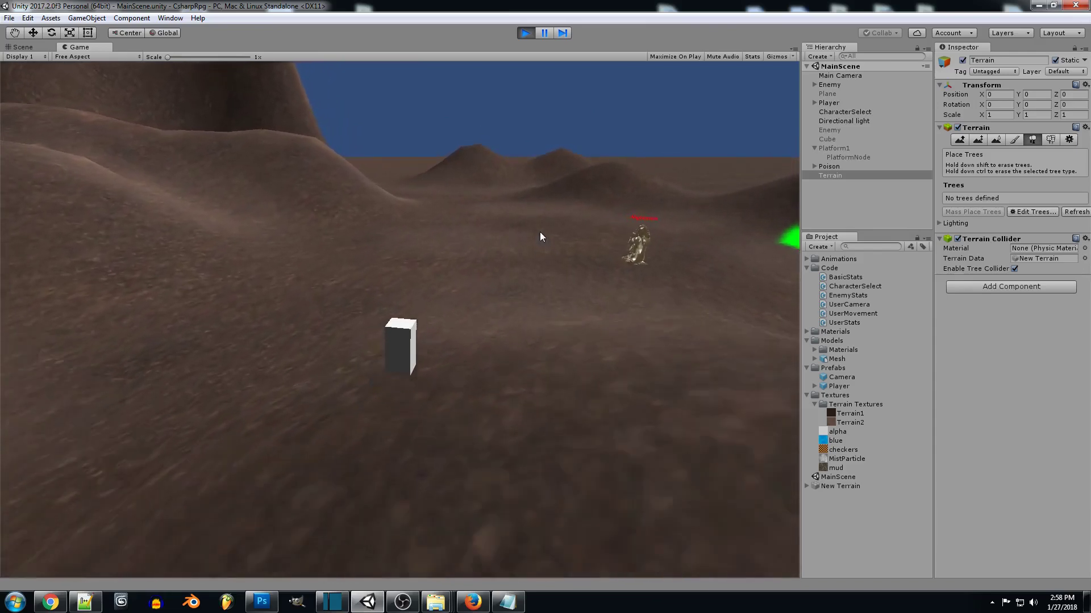
right_click_drag(540, 231, 579, 233)
key("w")
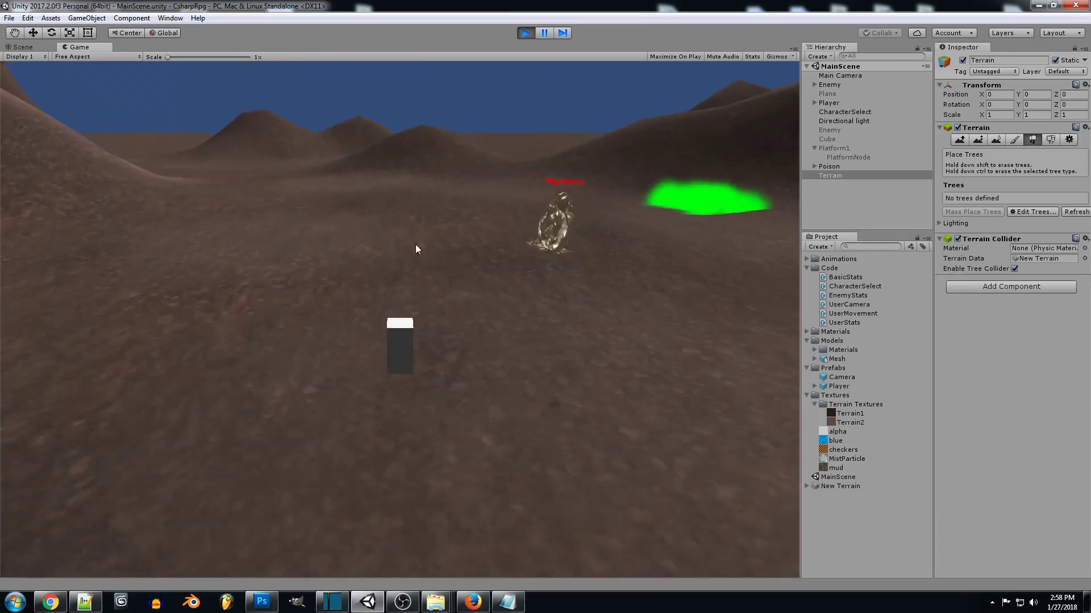
right_click_drag(415, 244, 426, 213)
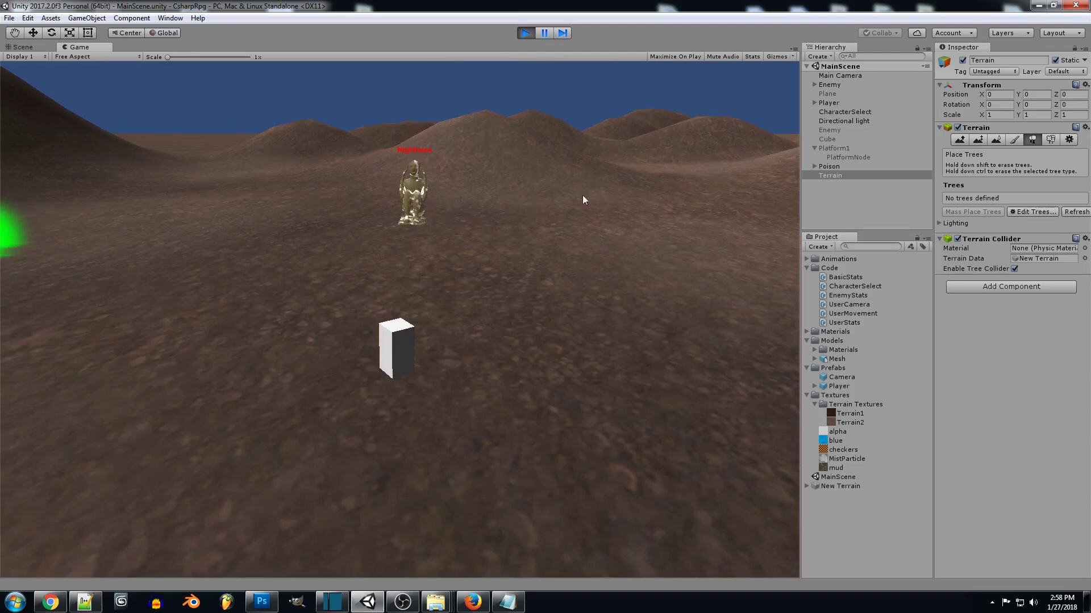
right_click_drag(509, 226, 441, 273)
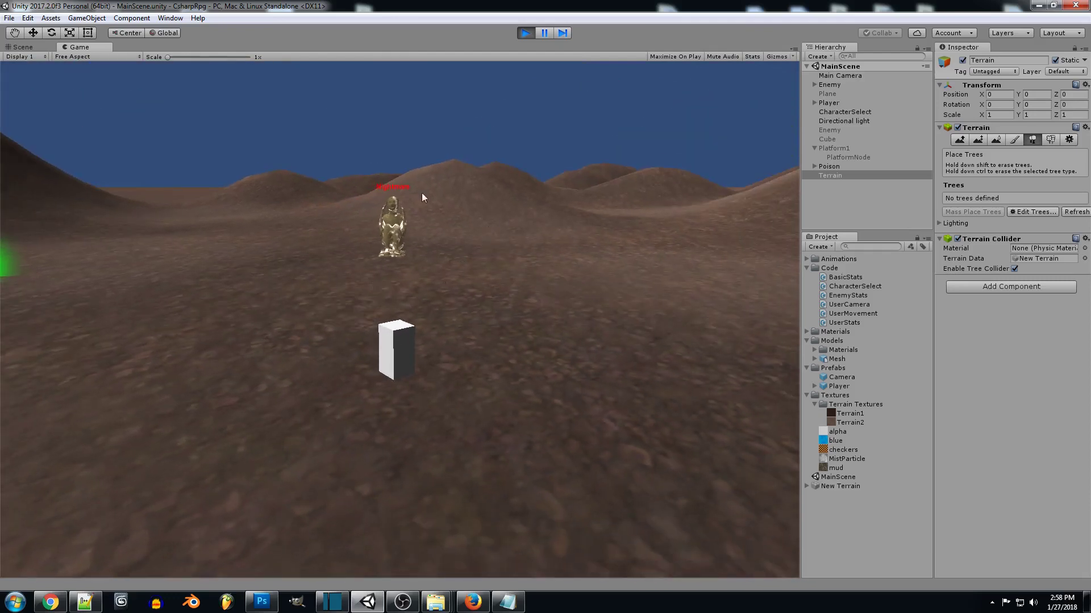
right_click_drag(539, 221, 513, 260)
key("w")
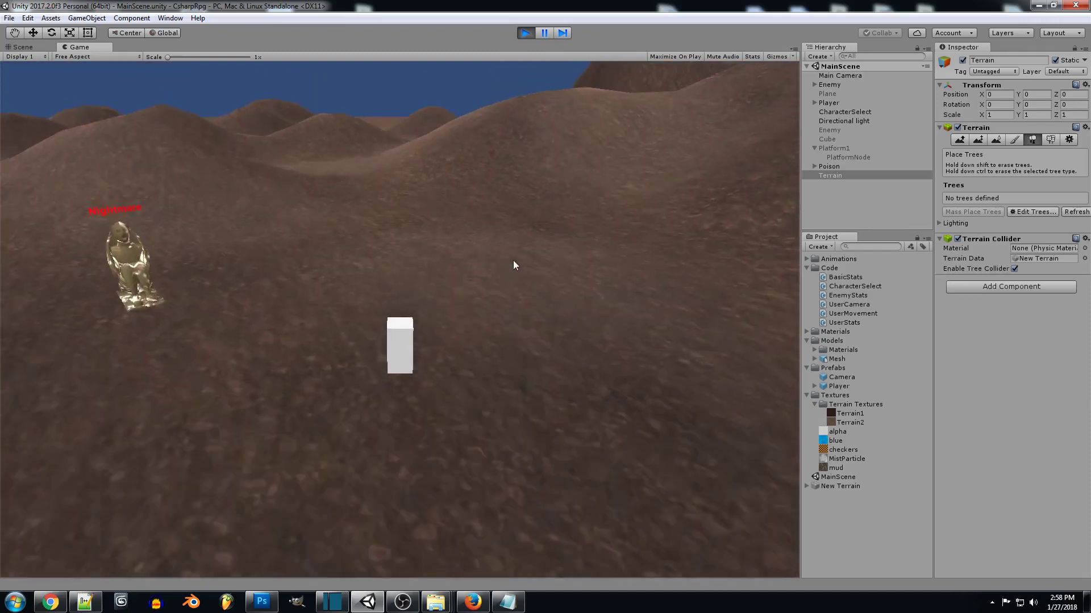